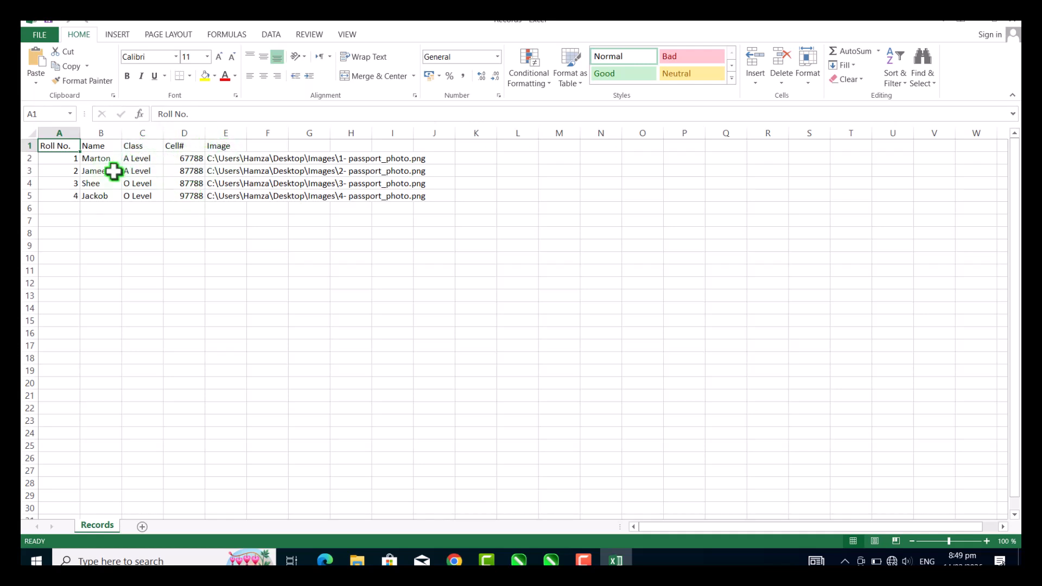
Step: Open the Images folder on the desktop and copy the file path of the "1- passport_photo" image
click(225, 159)
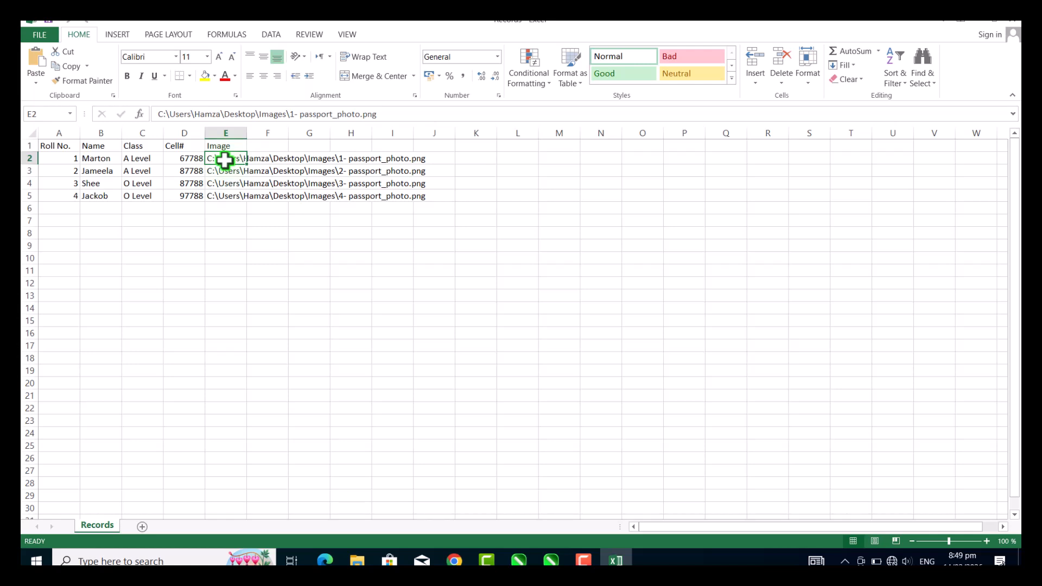
click(975, 21)
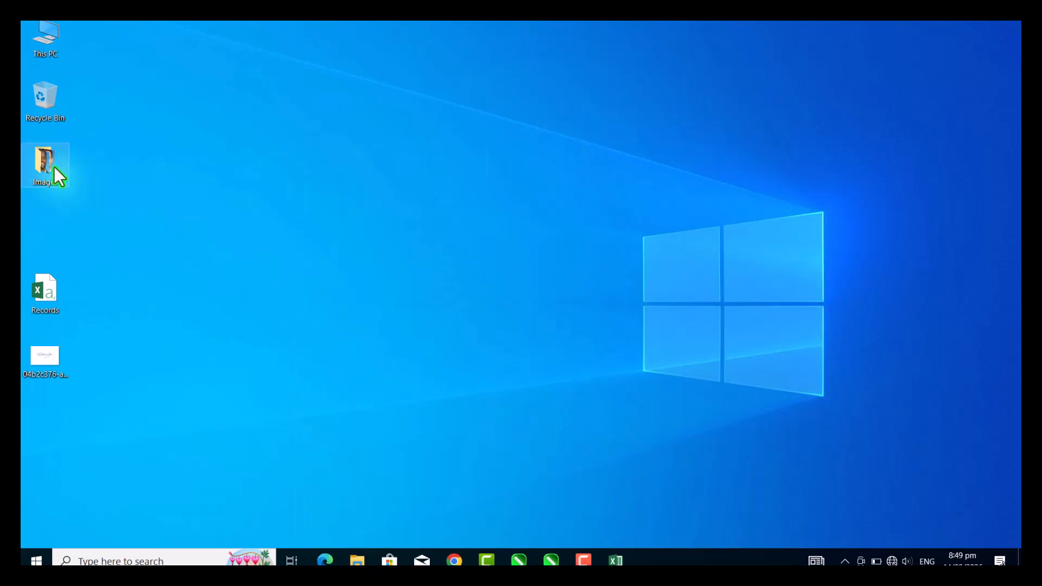
double_click(53, 167)
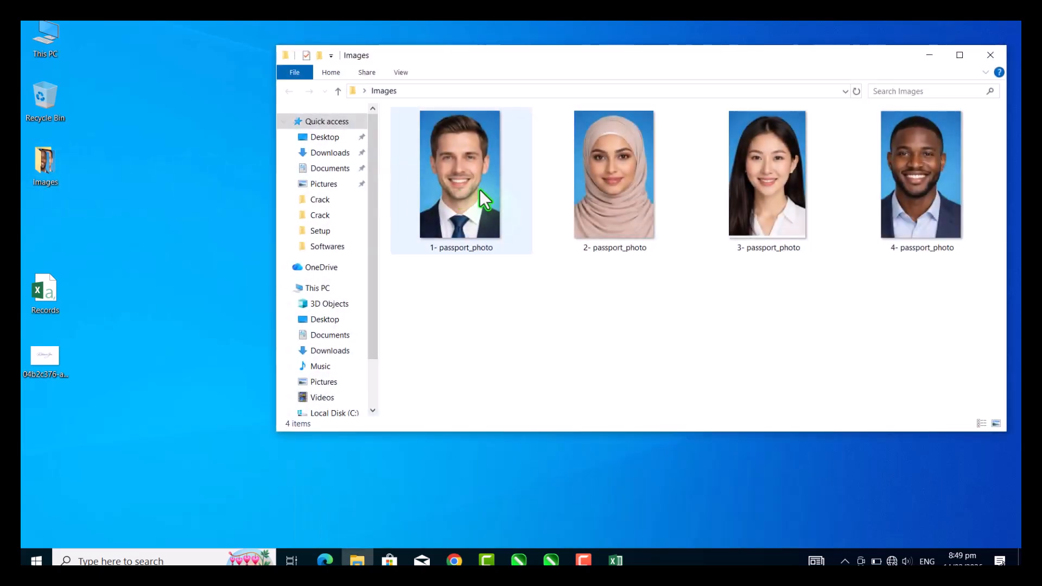
click(480, 190)
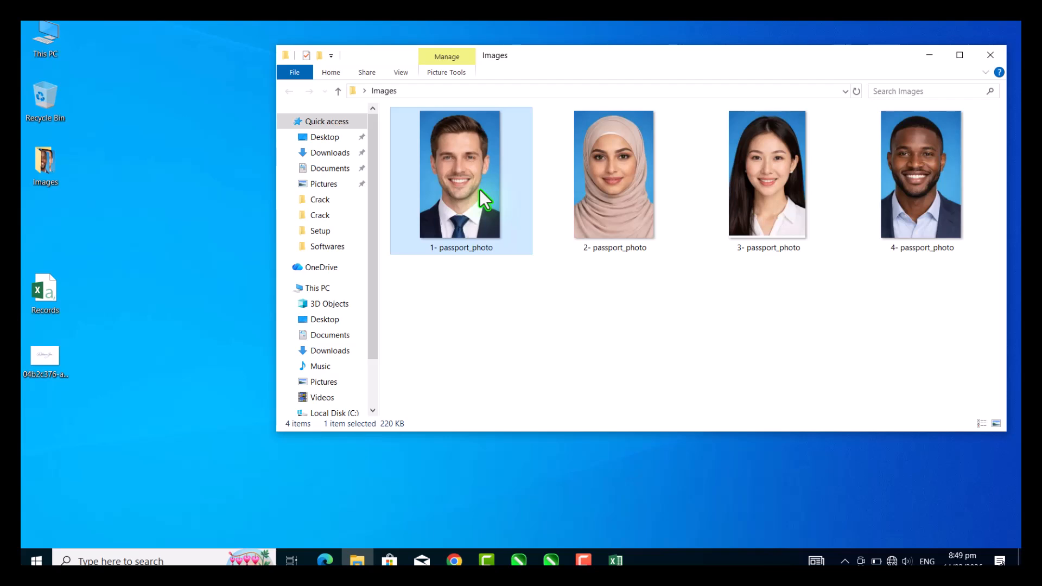
right_click(479, 190)
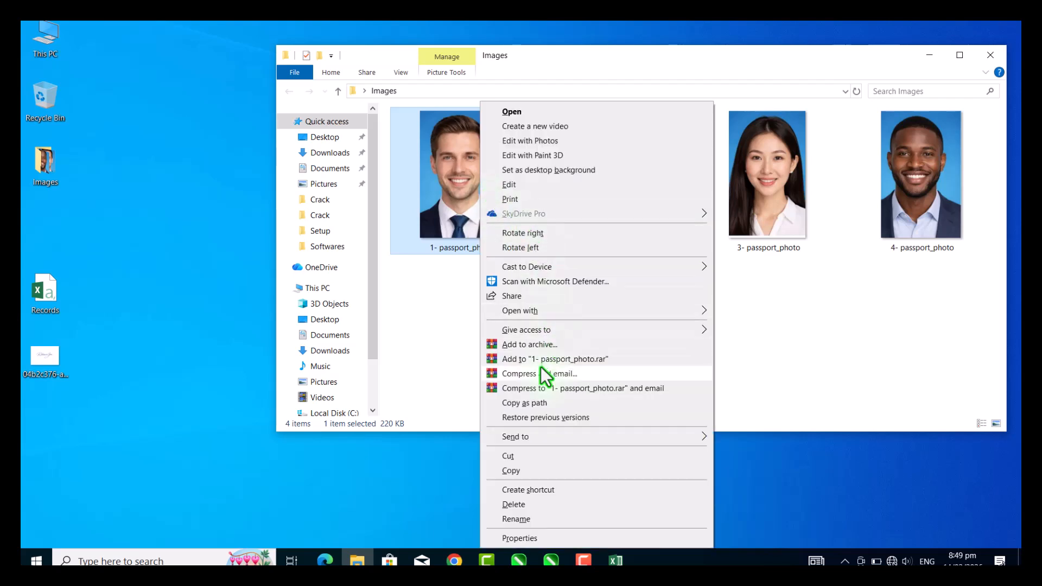
click(536, 407)
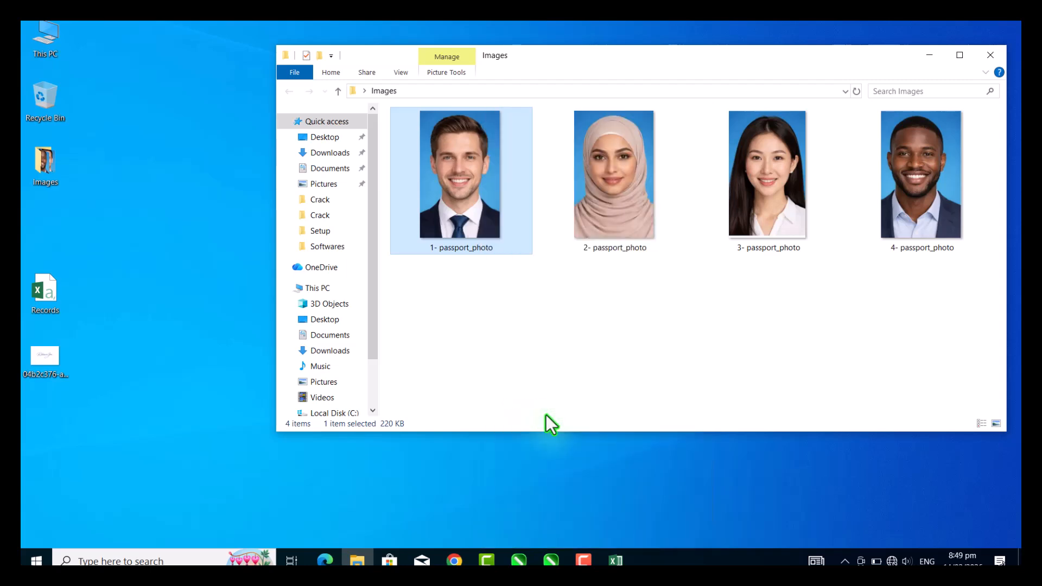
Step: Switch back to Excel and save Records to the Desktop as CSV (Comma delimited), replacing the existing file and keeping that format
key(alt+Tab)
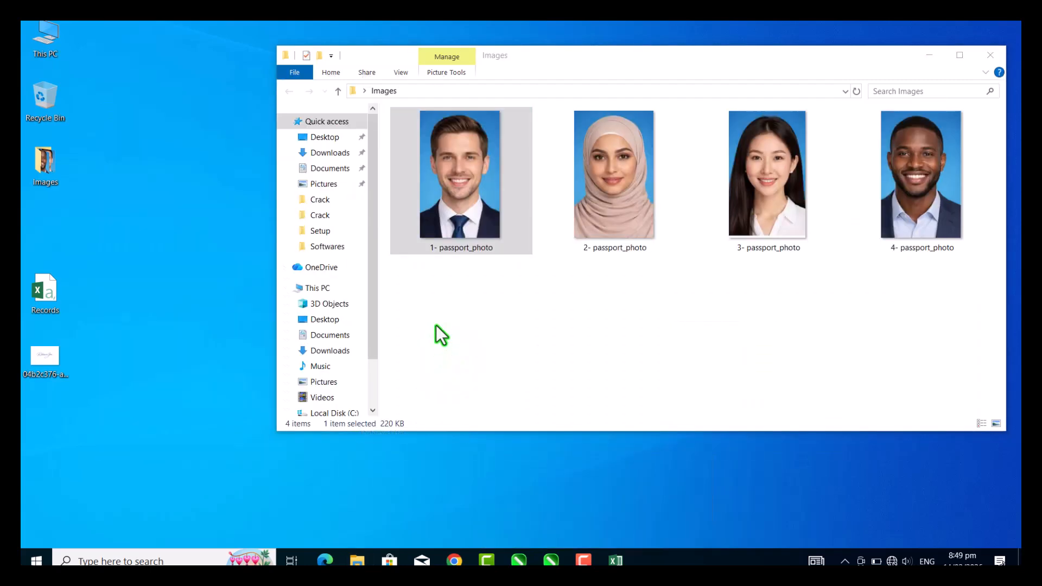
key(alt+Tab)
key(alt+Tab)
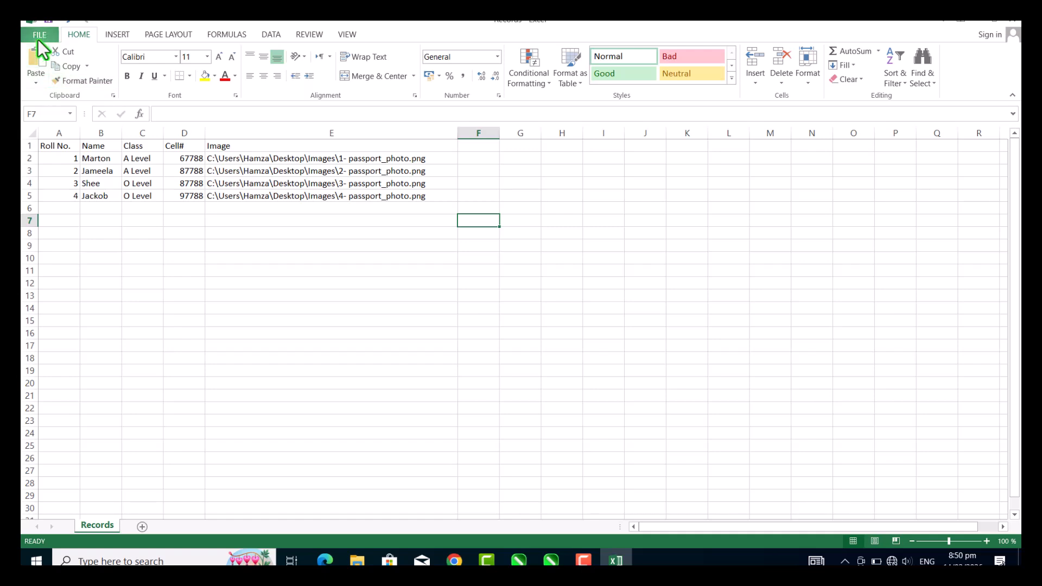
click(38, 37)
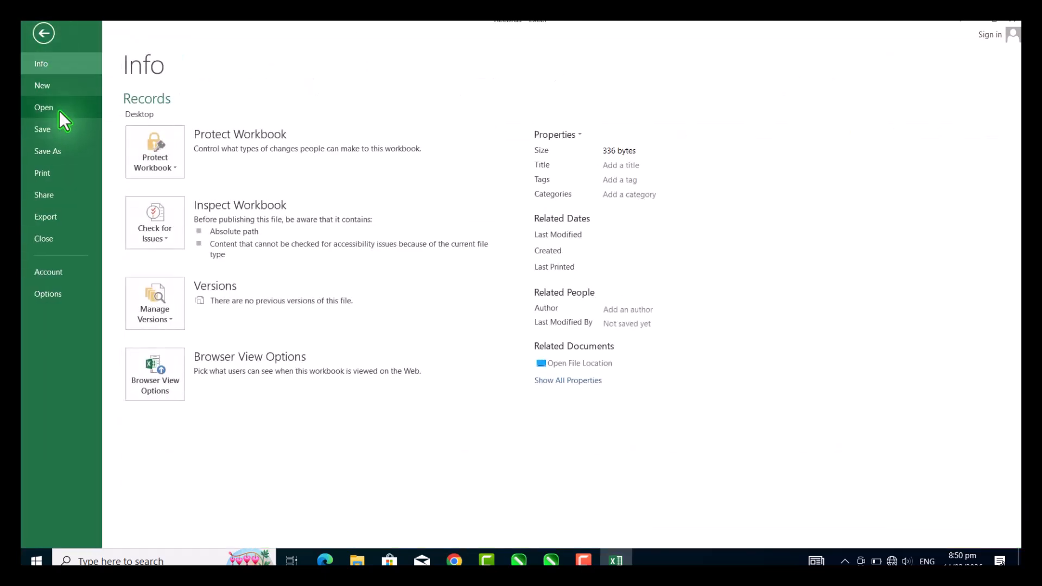
click(56, 151)
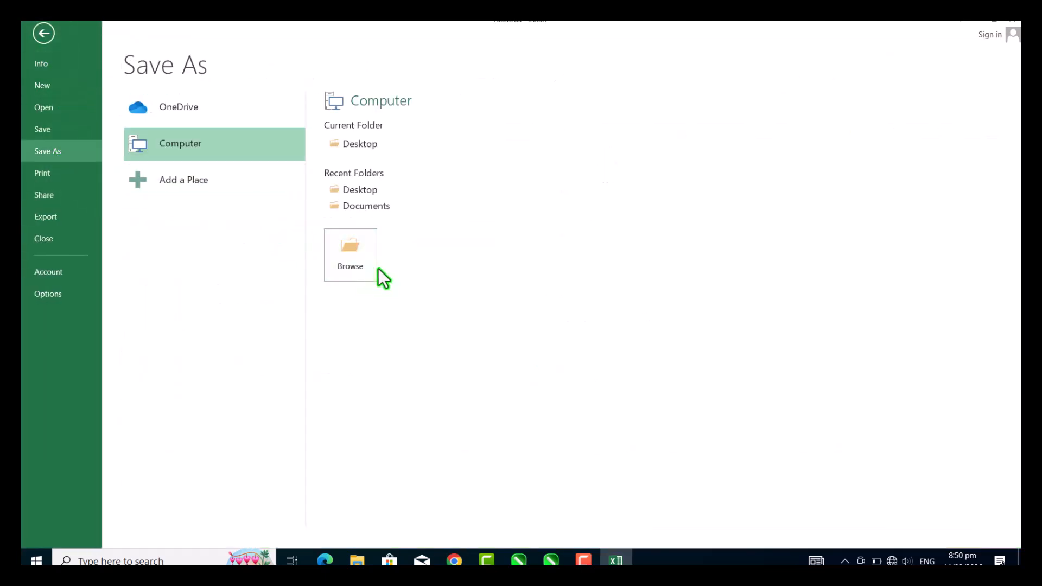
click(367, 266)
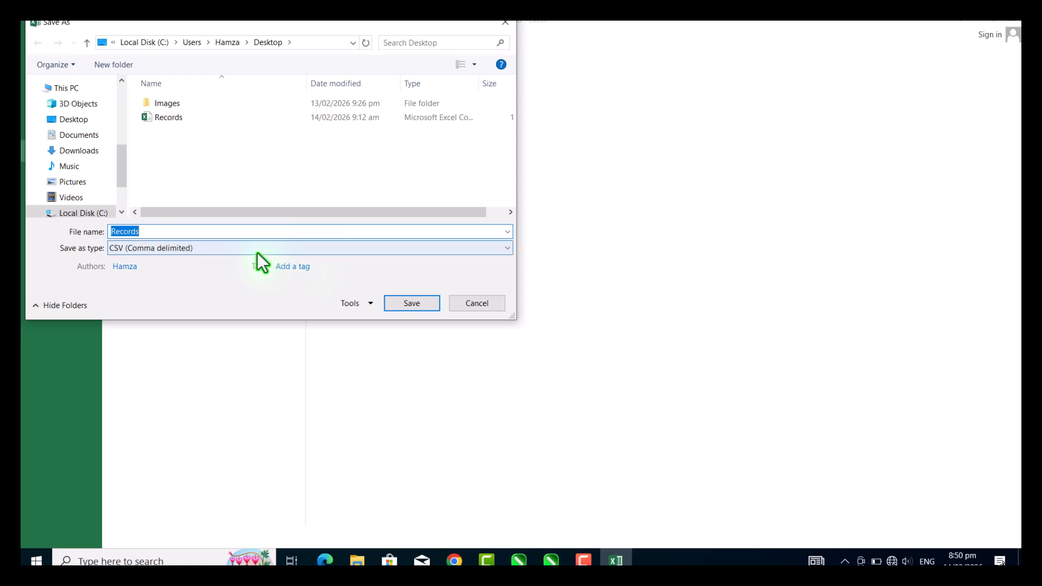
click(171, 249)
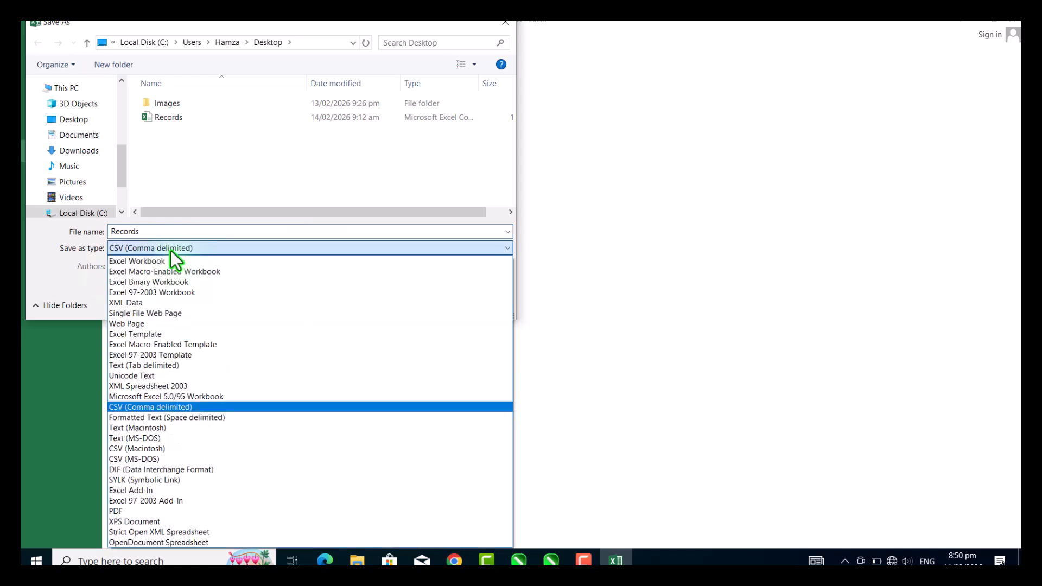
click(174, 408)
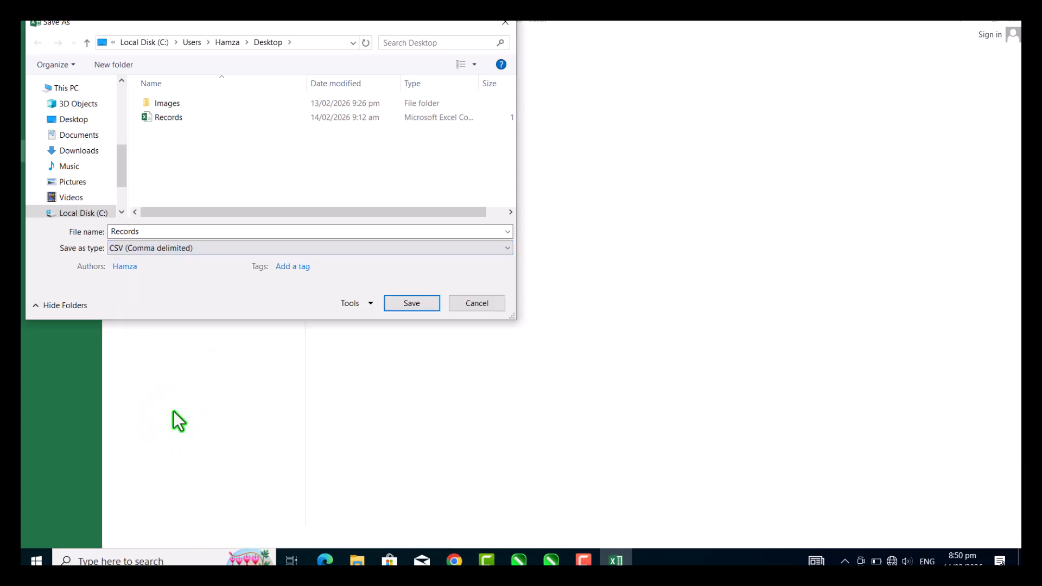
click(428, 307)
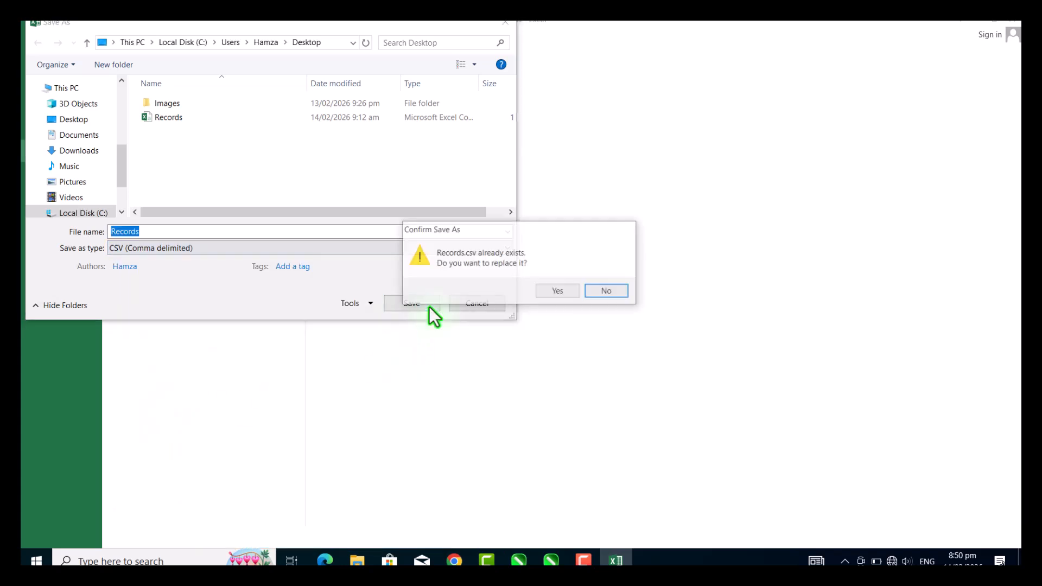
click(565, 293)
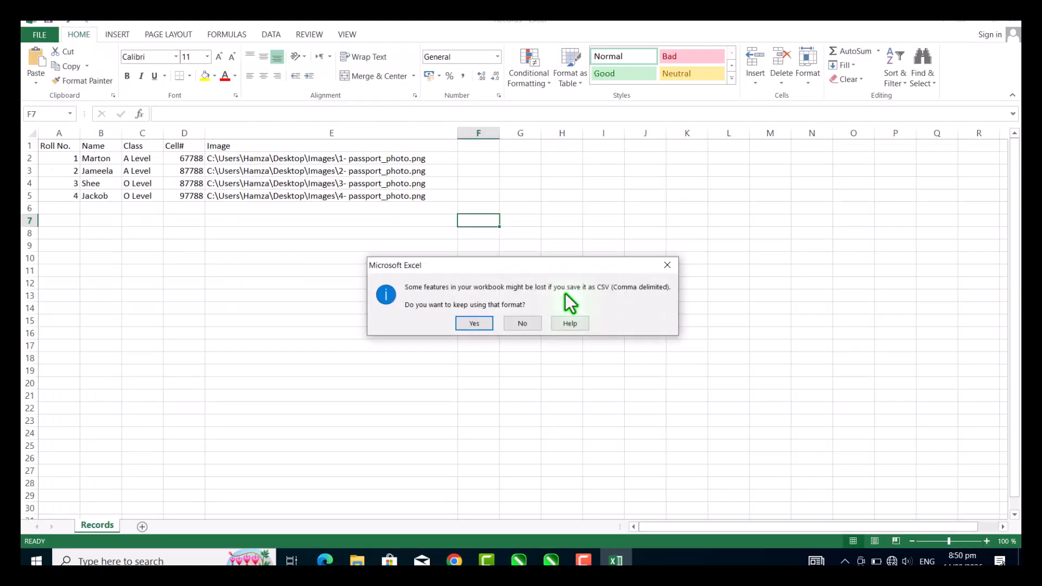
click(490, 325)
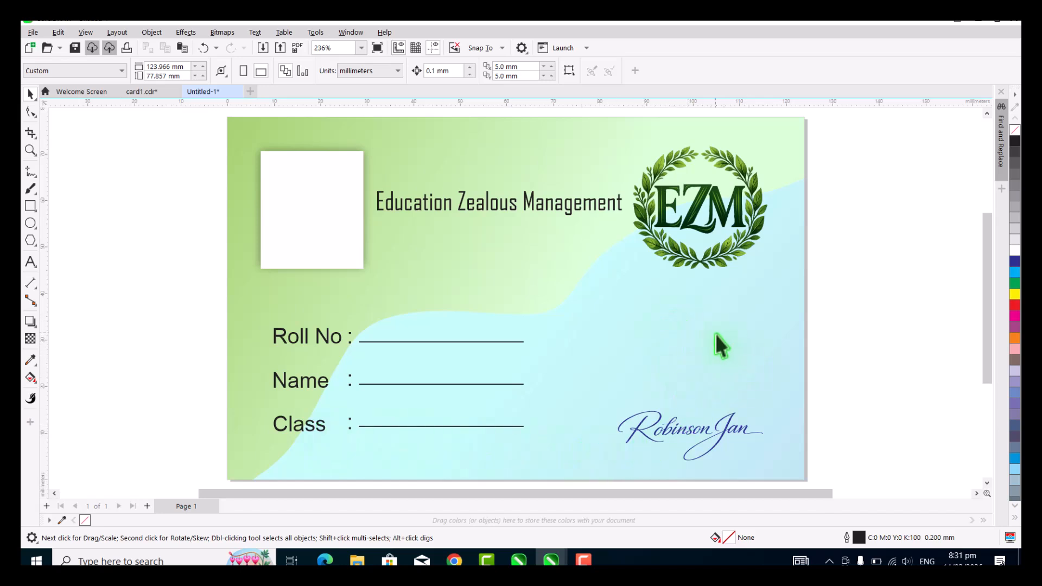
Step: In CorelDRAW, create a print merge for the card by importing the Records file from the Desktop with all its records
click(31, 32)
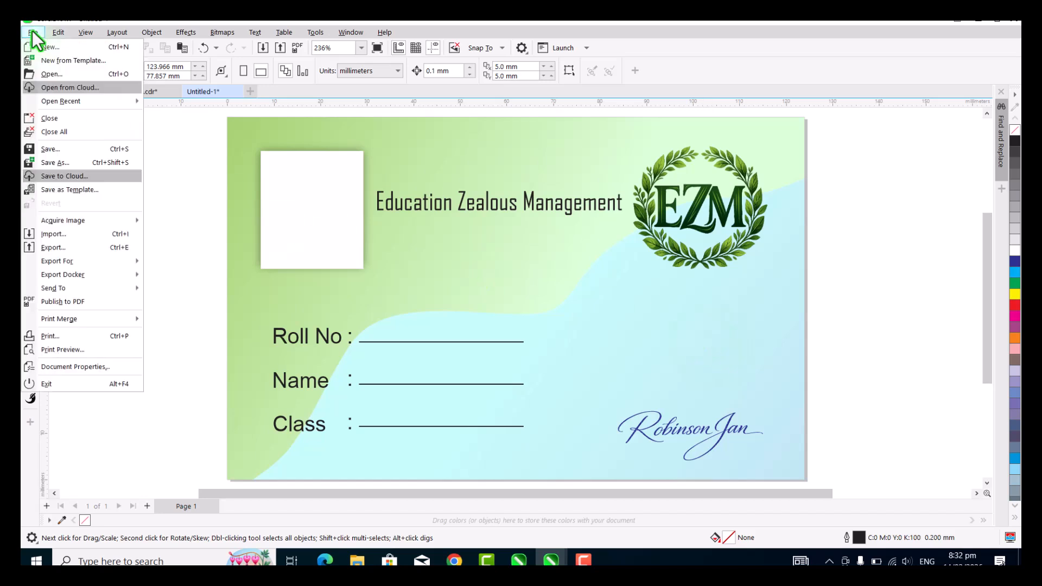
mouse_move(76, 320)
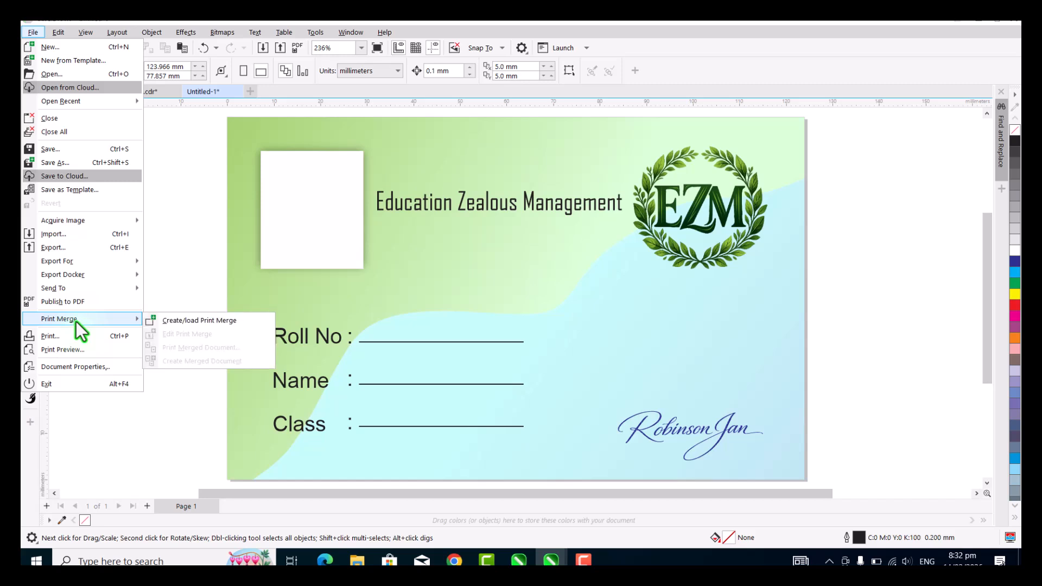
click(226, 324)
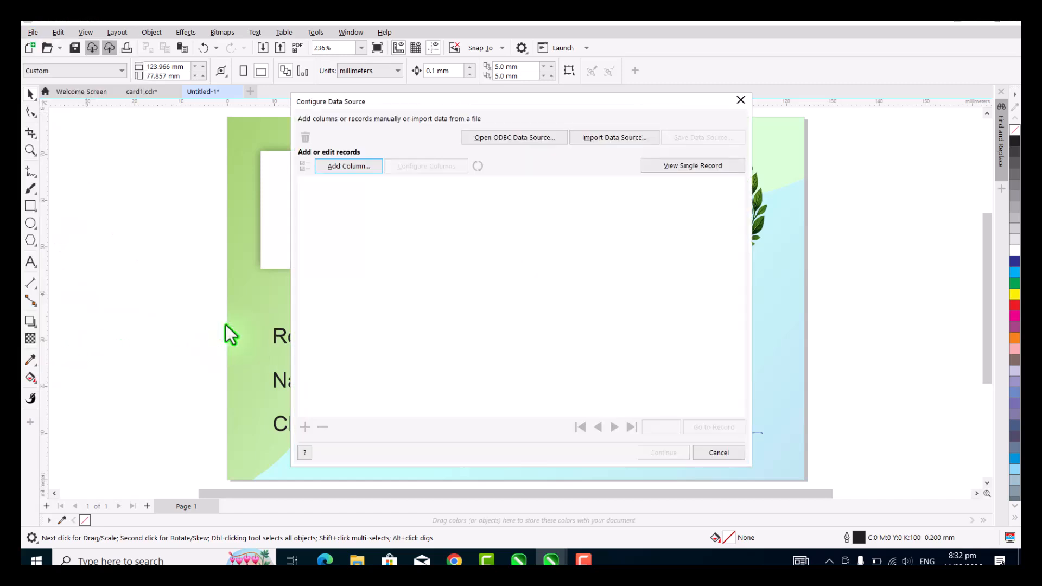
click(604, 136)
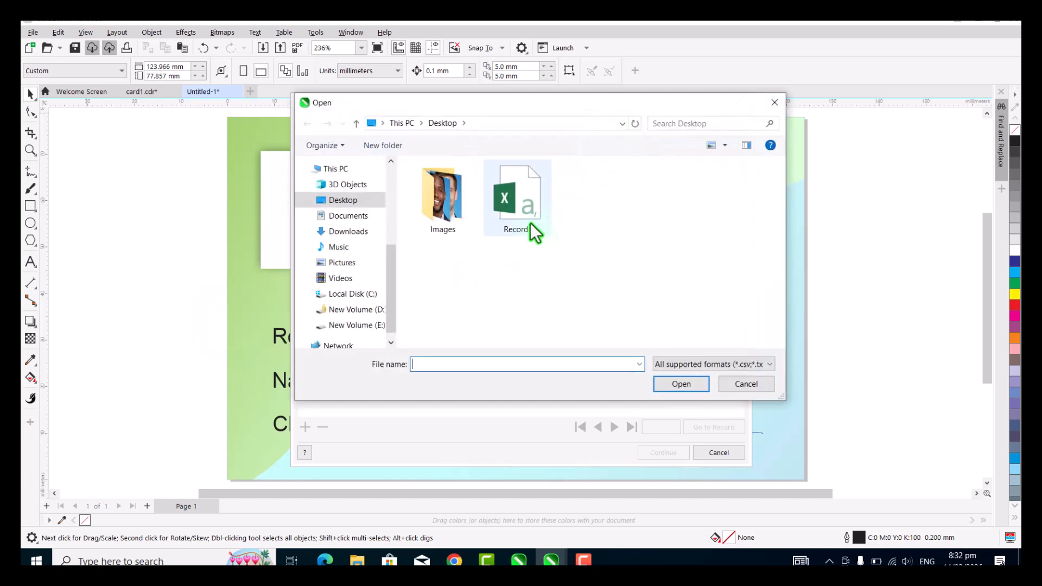
click(510, 204)
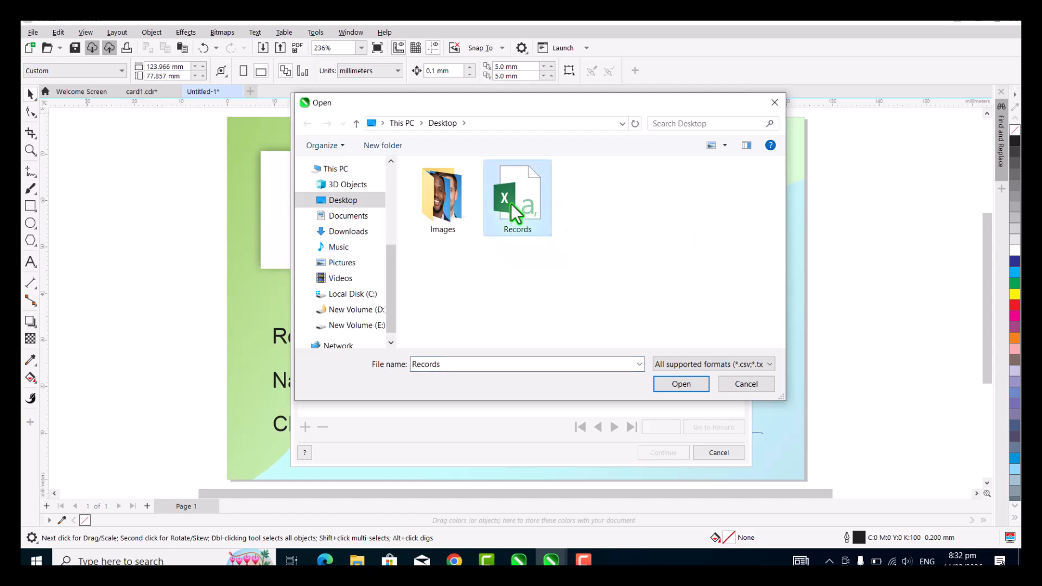
click(678, 389)
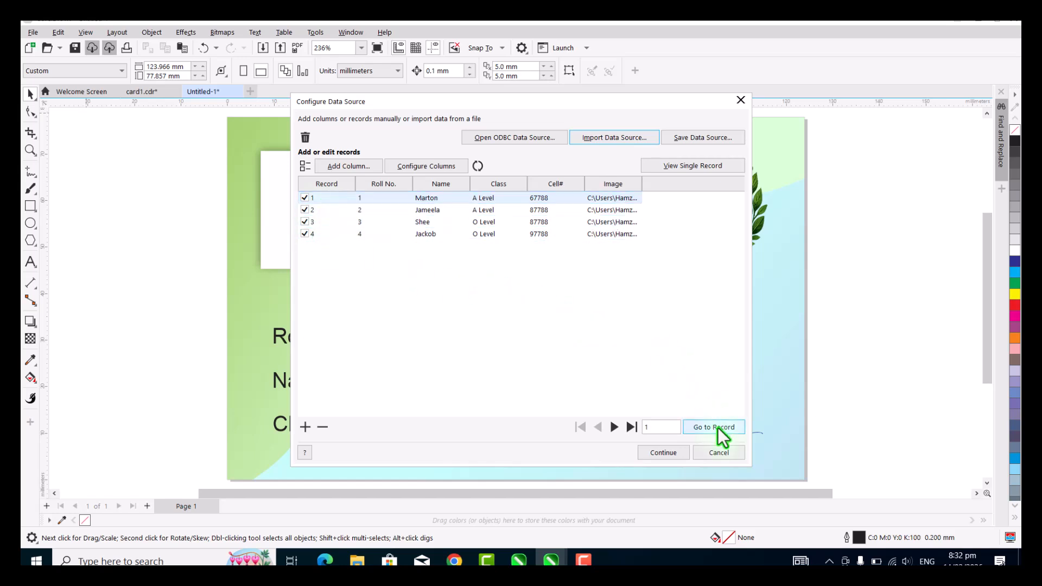
click(673, 453)
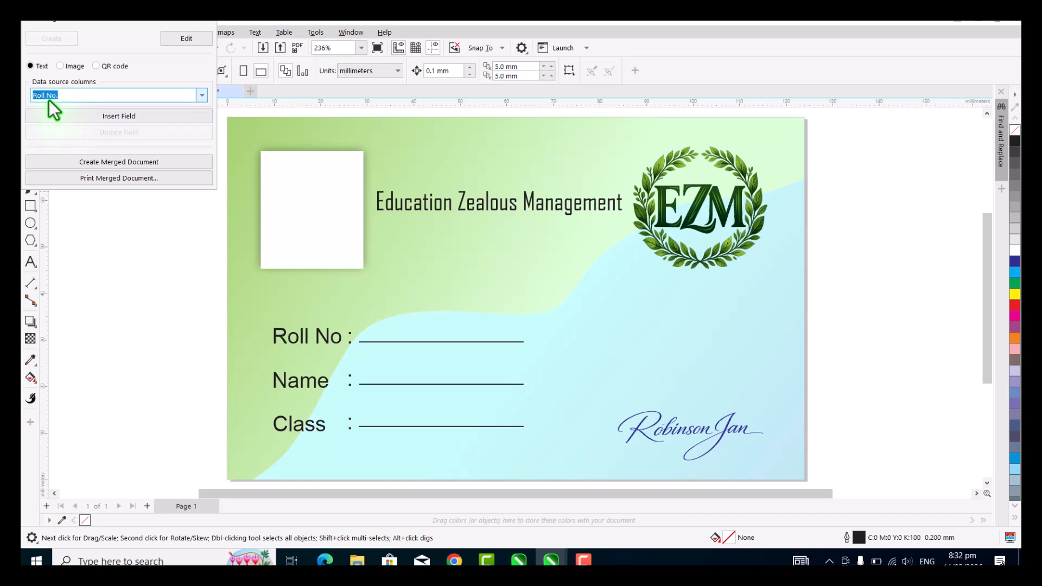
Step: Insert the Roll No. column as a text merge field and place it on the card's Roll No line
click(107, 118)
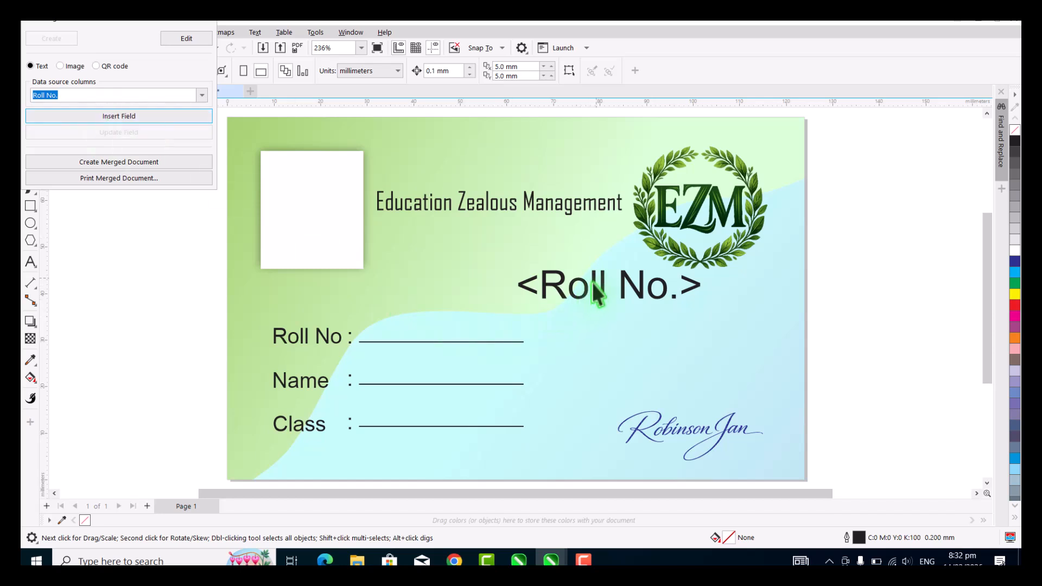
drag(594, 278, 441, 327)
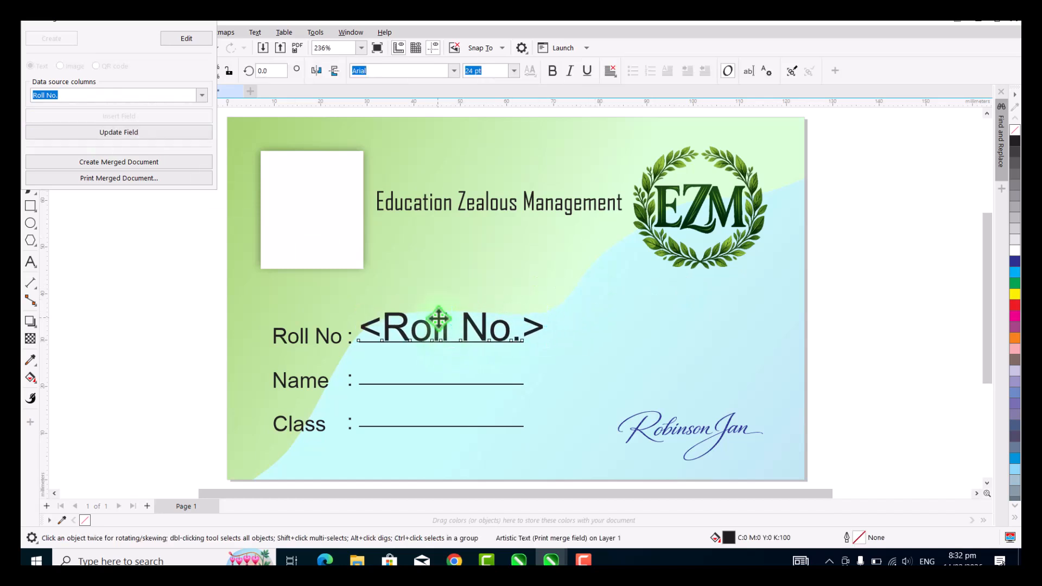
click(122, 315)
Step: Insert the Name column as a text merge field and place it on the card's Name line
click(201, 99)
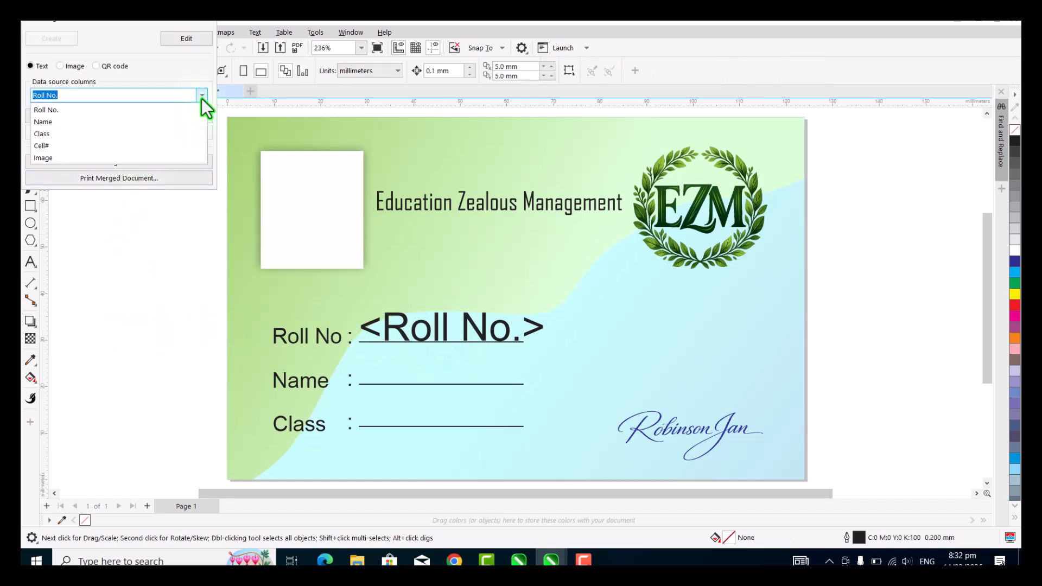
click(80, 120)
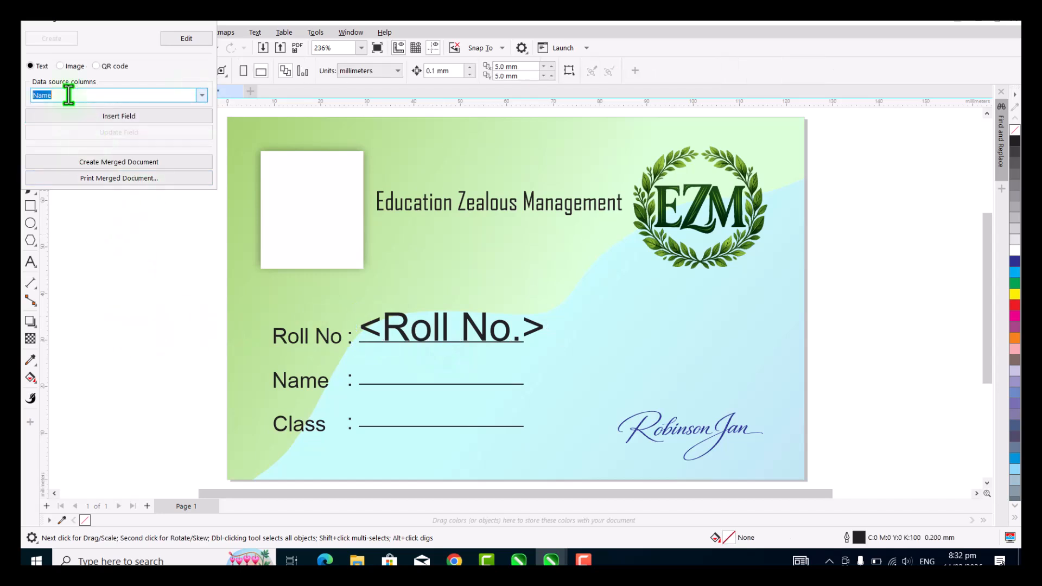
click(154, 117)
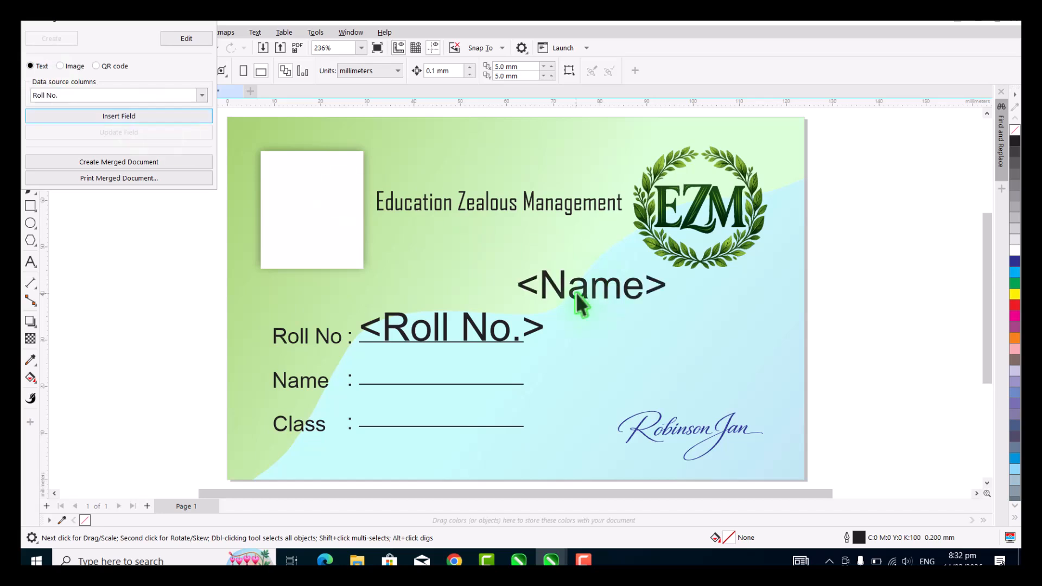
click(398, 376)
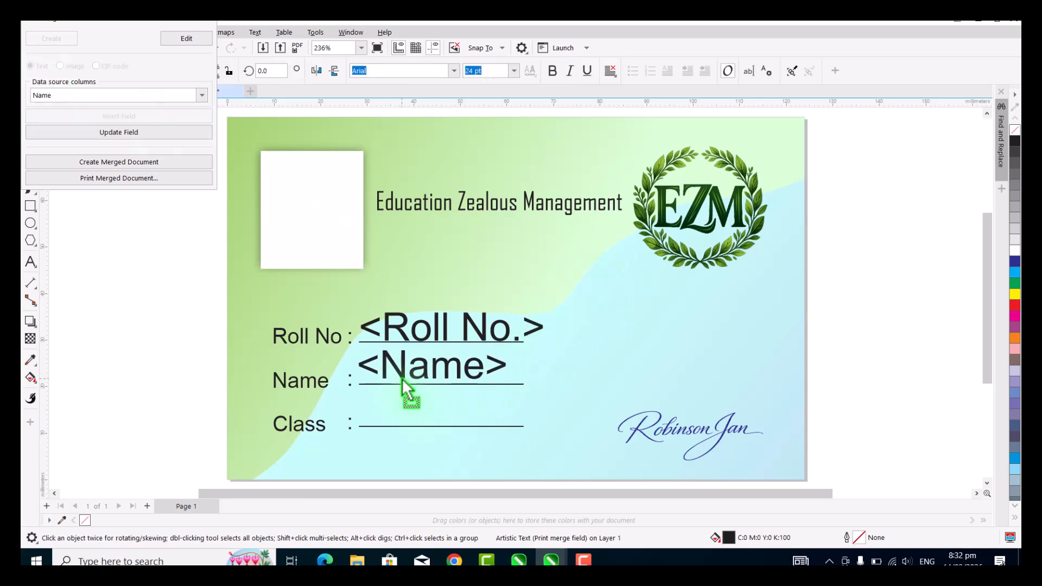
click(188, 317)
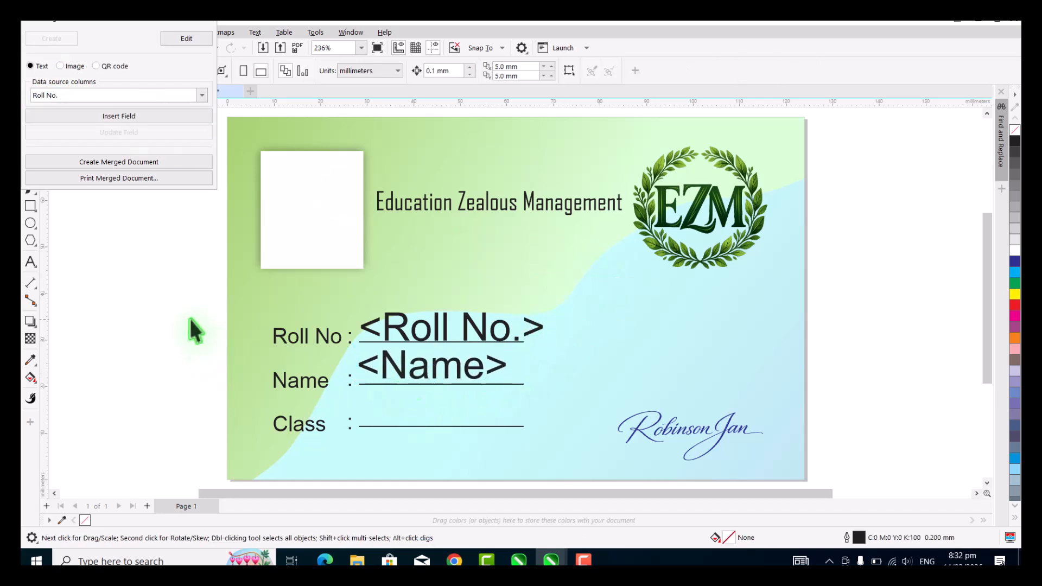
Step: Insert the Class column as a text merge field and place it on the card's Class line
click(201, 95)
click(118, 133)
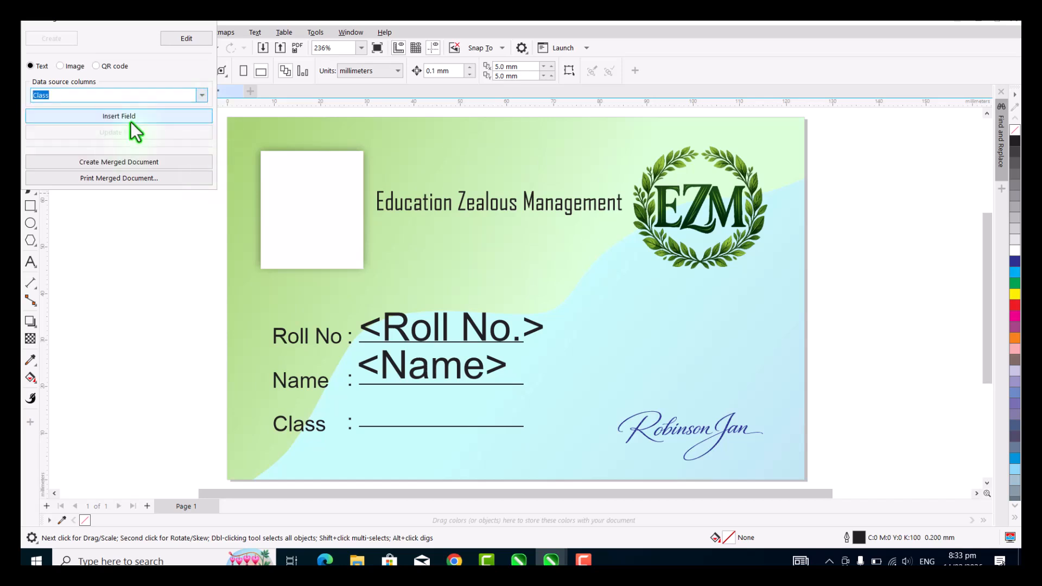
click(131, 120)
drag(617, 295, 454, 429)
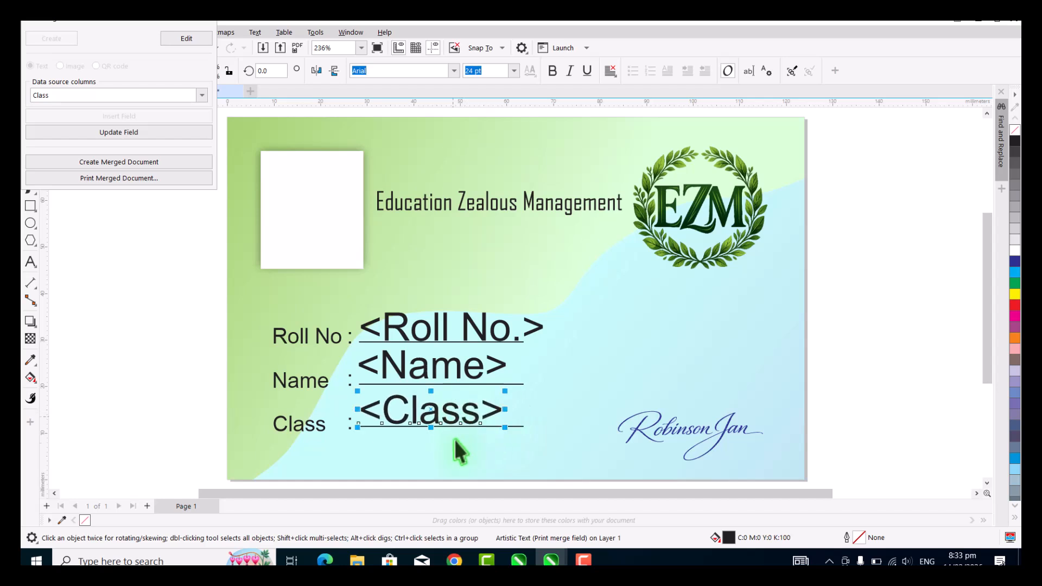
key(Escape)
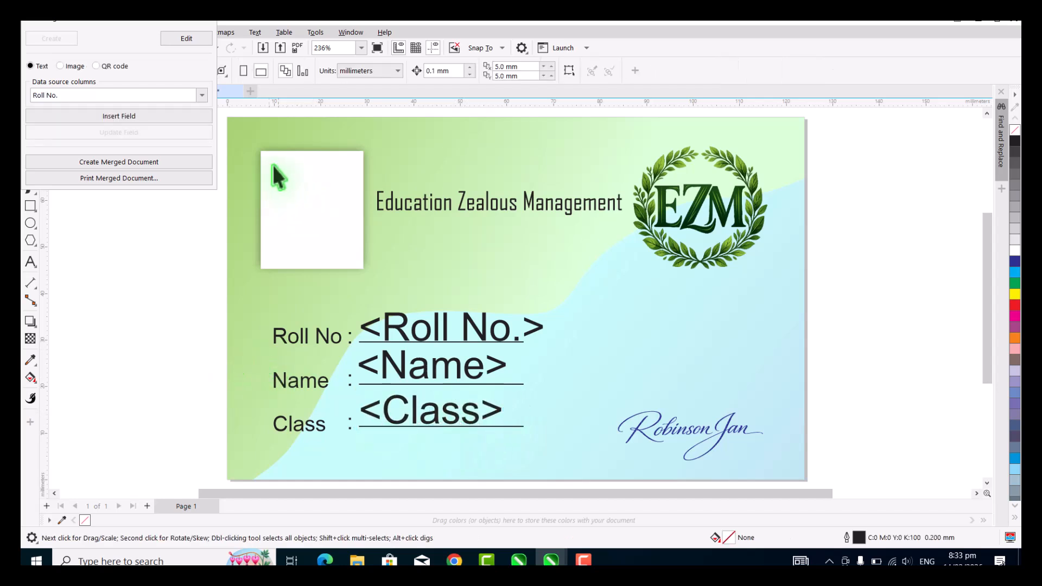
Step: Insert the Image column as an image merge field with 1- passport_photo as placeholder, sized to fill the card's white photo frame
click(72, 67)
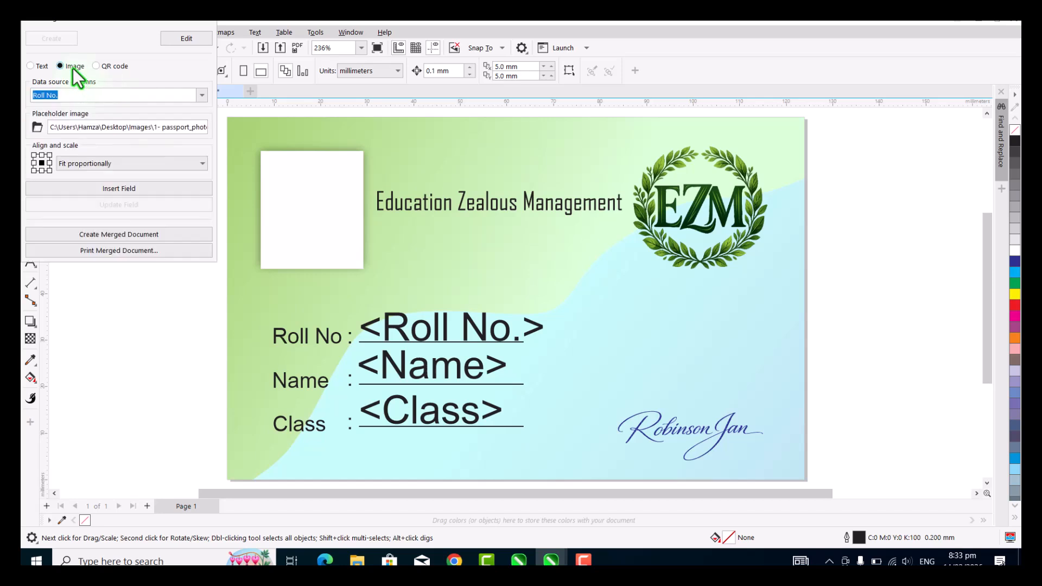
click(202, 95)
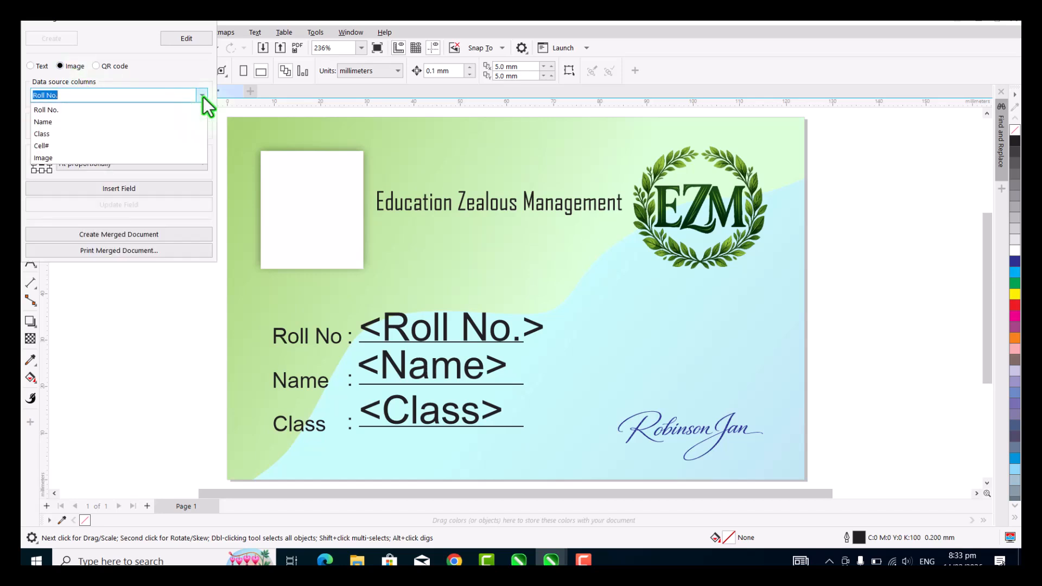
click(57, 159)
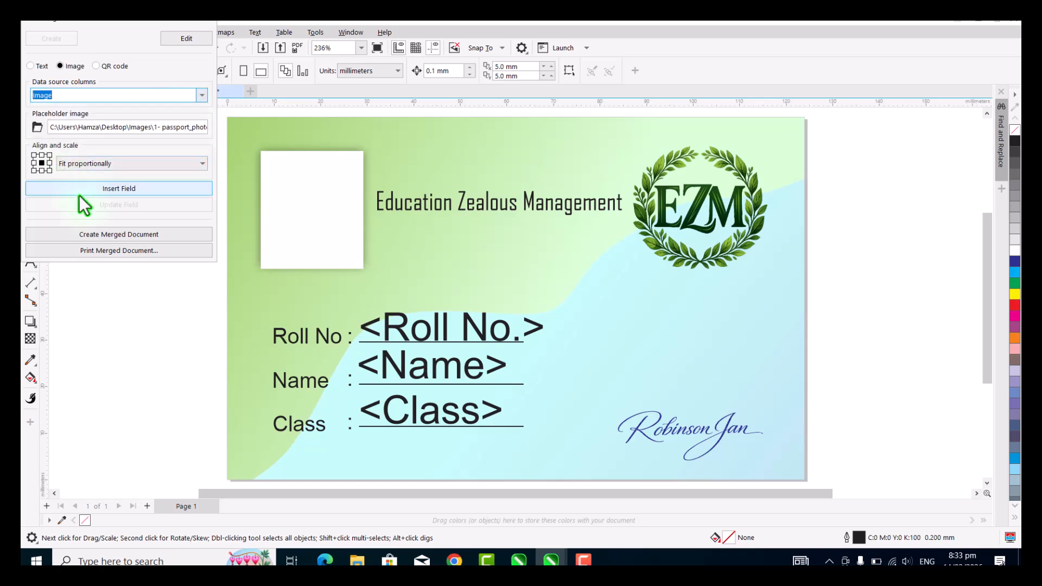
click(36, 127)
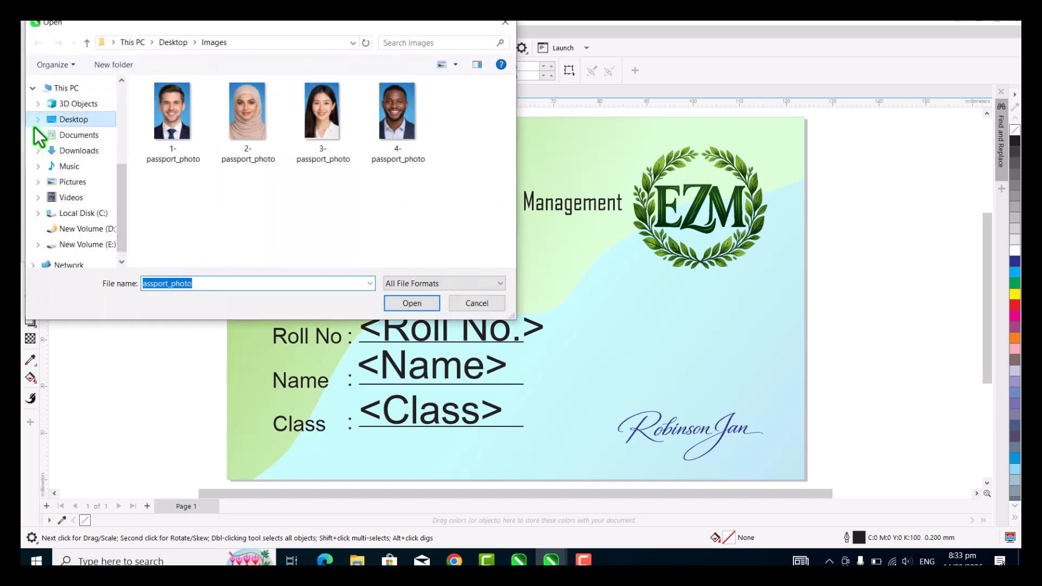
click(165, 123)
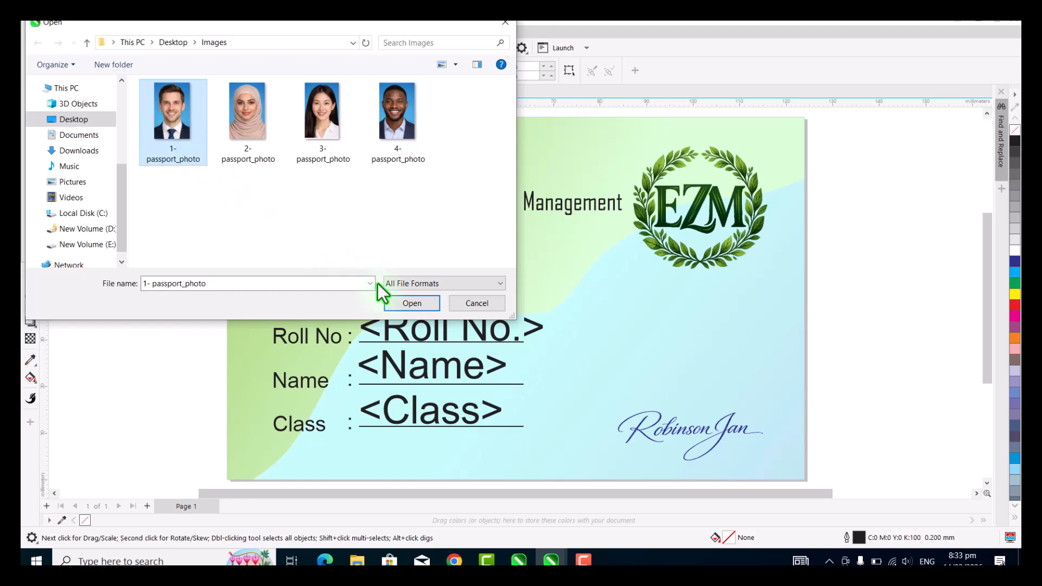
click(406, 303)
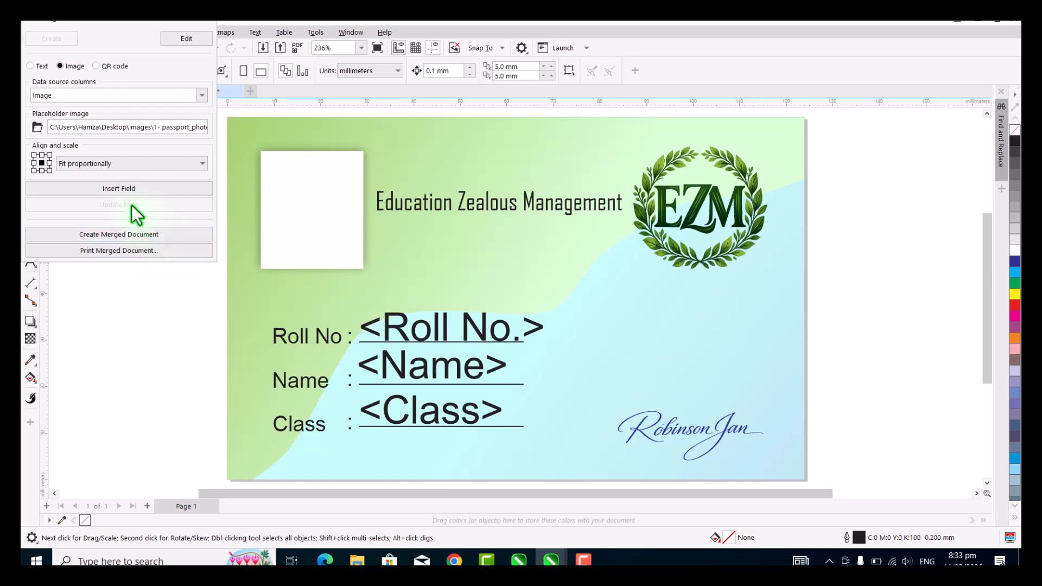
click(126, 190)
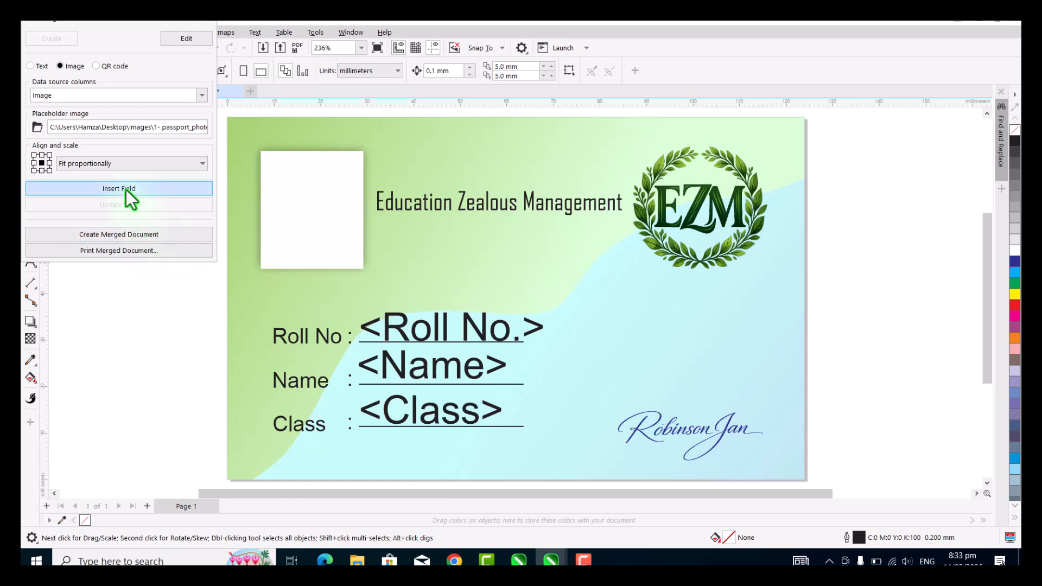
drag(261, 162, 362, 257)
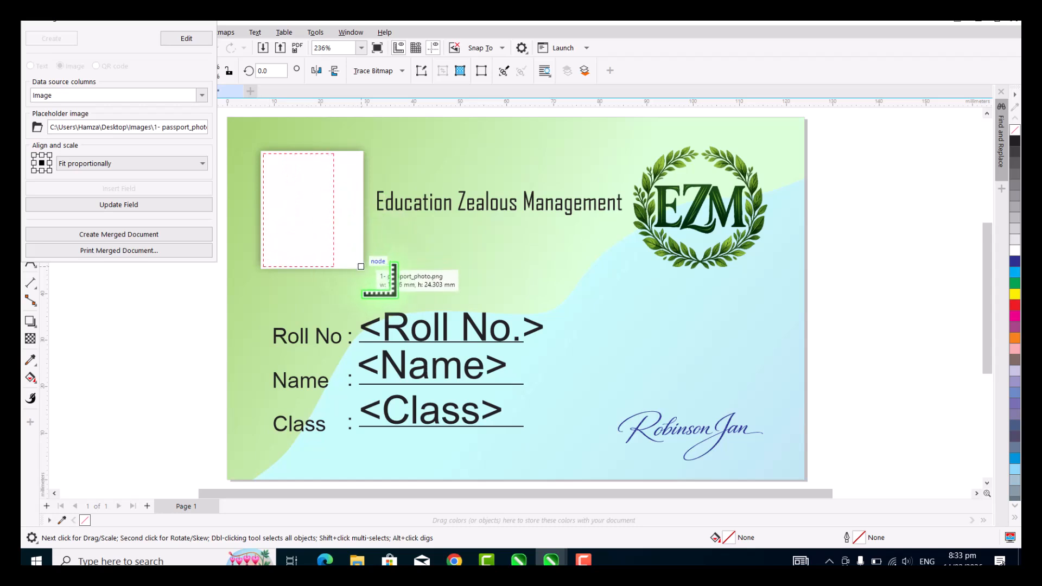
drag(338, 213, 364, 228)
Step: PowerClip the photo merge field inside the card's white photo frame
right_click(326, 206)
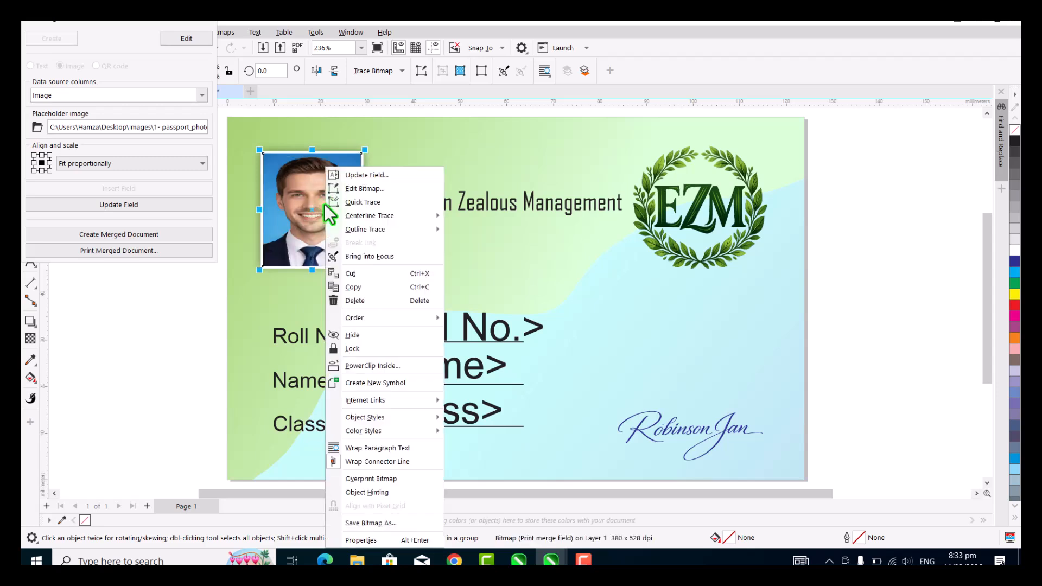
click(372, 367)
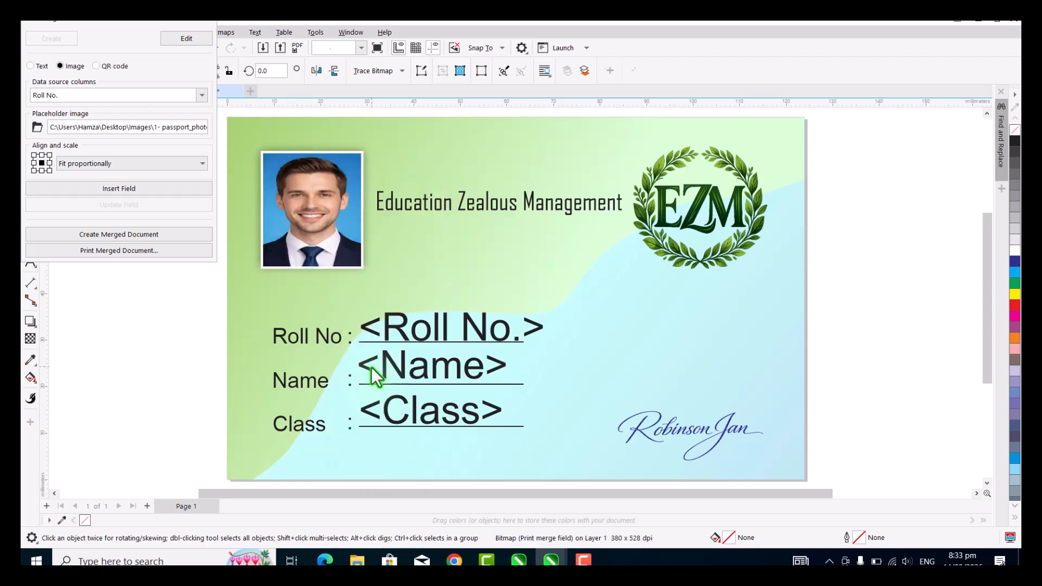
click(334, 157)
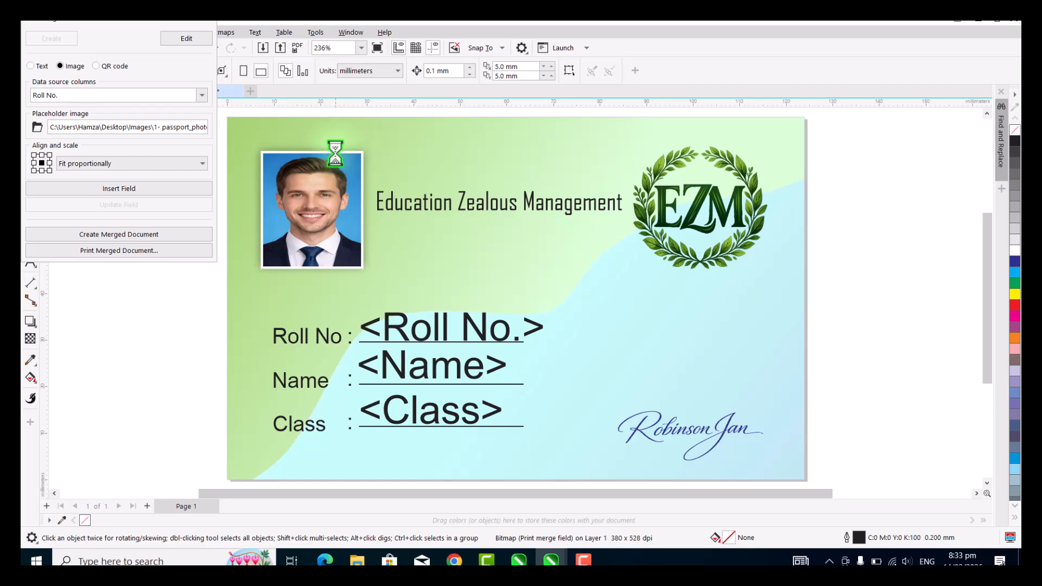
click(830, 193)
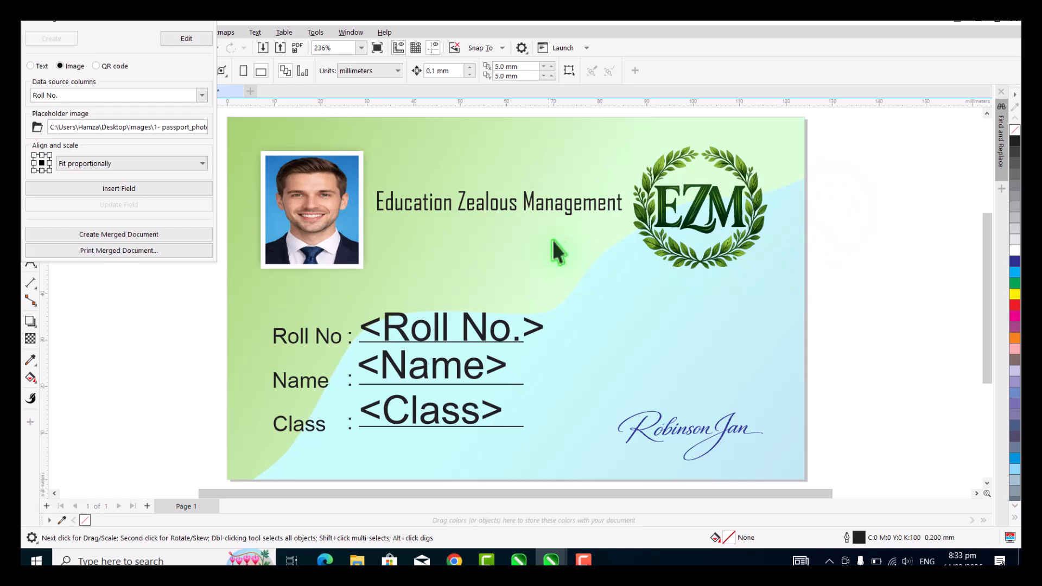
Step: Insert a QR code merge field of type Phone number that uses the Cell# column
click(110, 68)
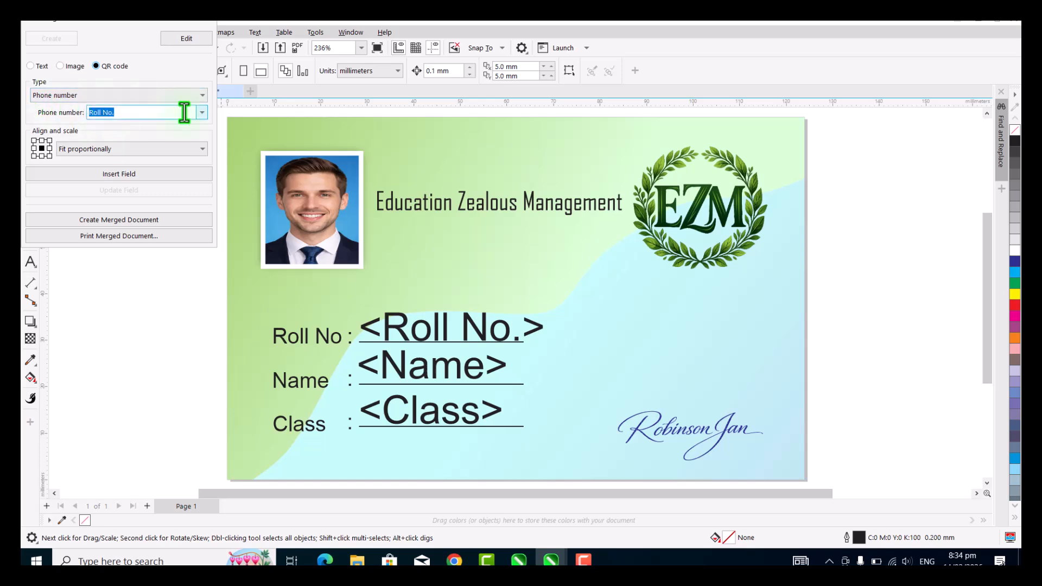
click(203, 112)
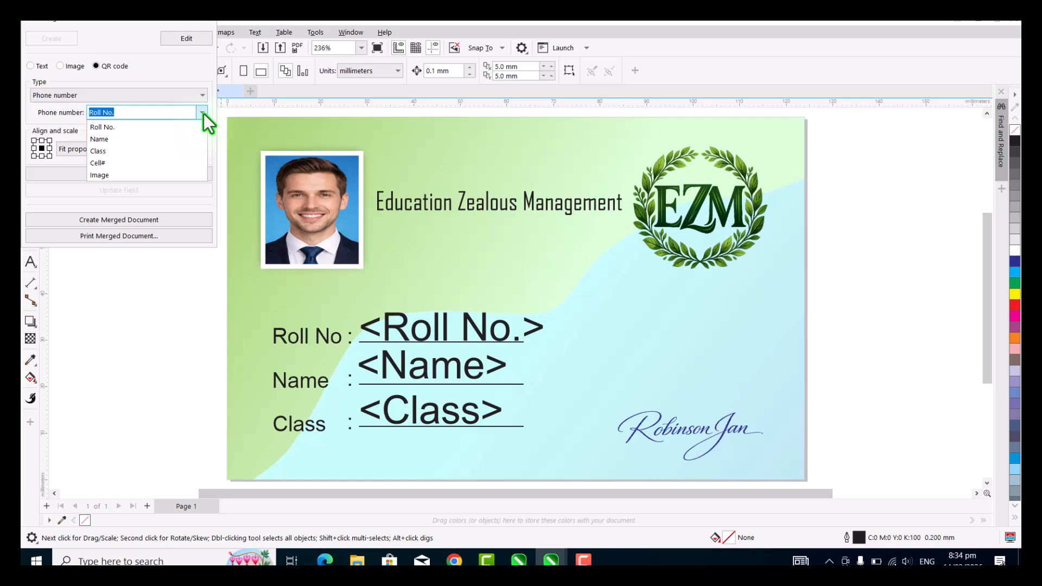
click(98, 164)
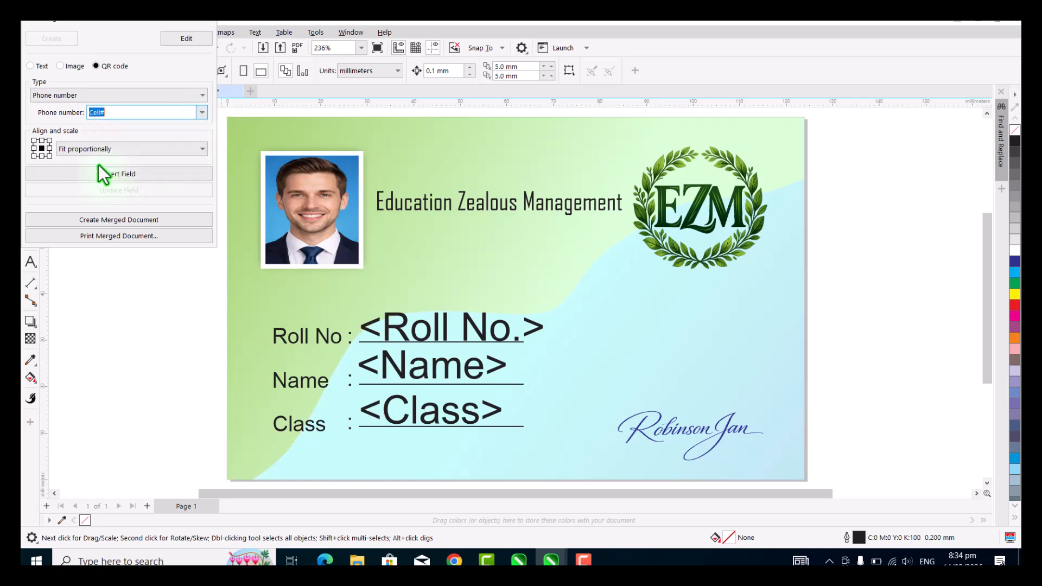
click(134, 178)
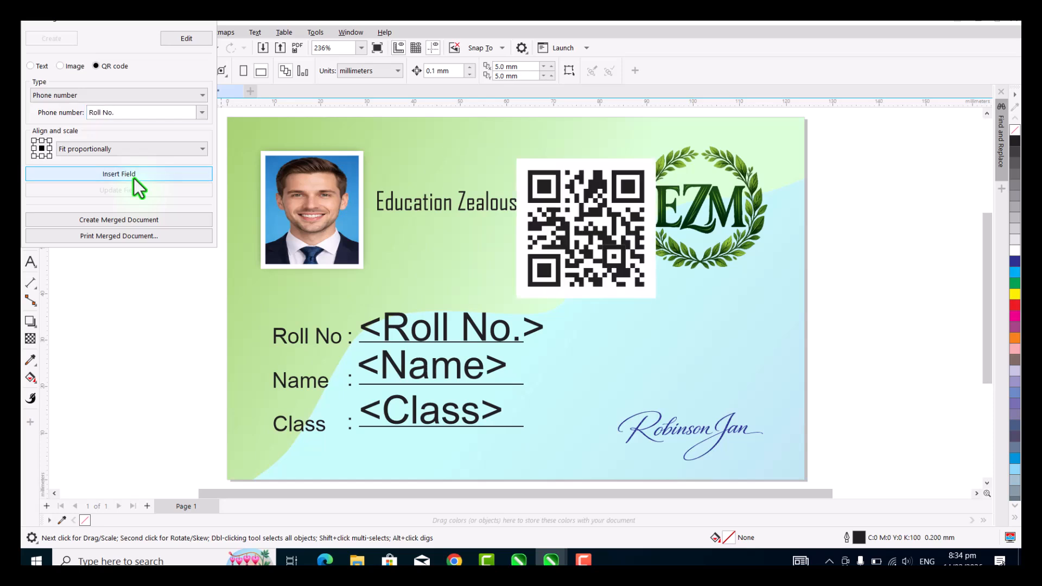
Step: Shrink the QR code and place it between the EZM logo and the signature
click(598, 235)
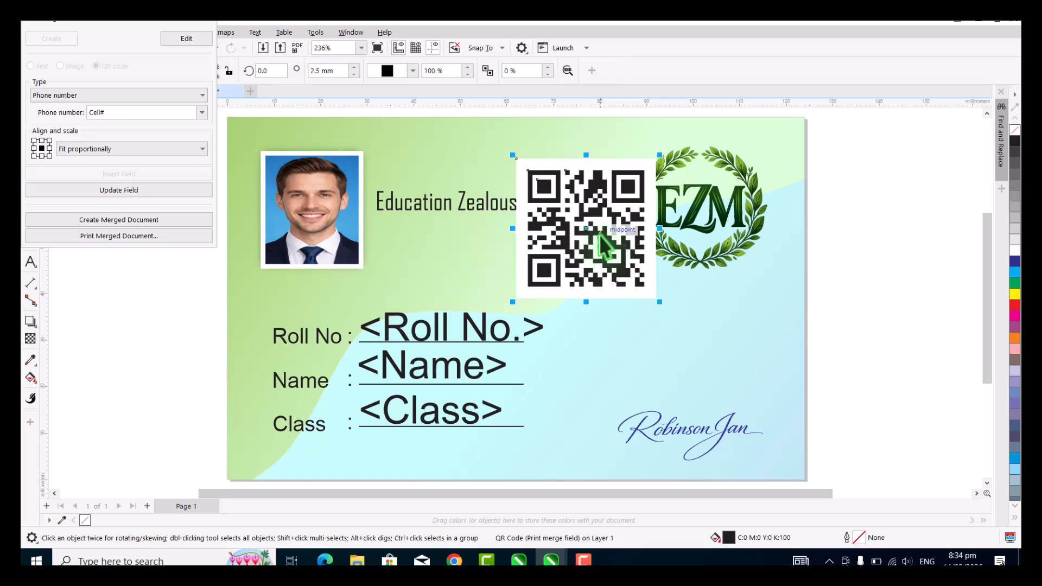
drag(651, 161, 593, 204)
drag(554, 253, 704, 321)
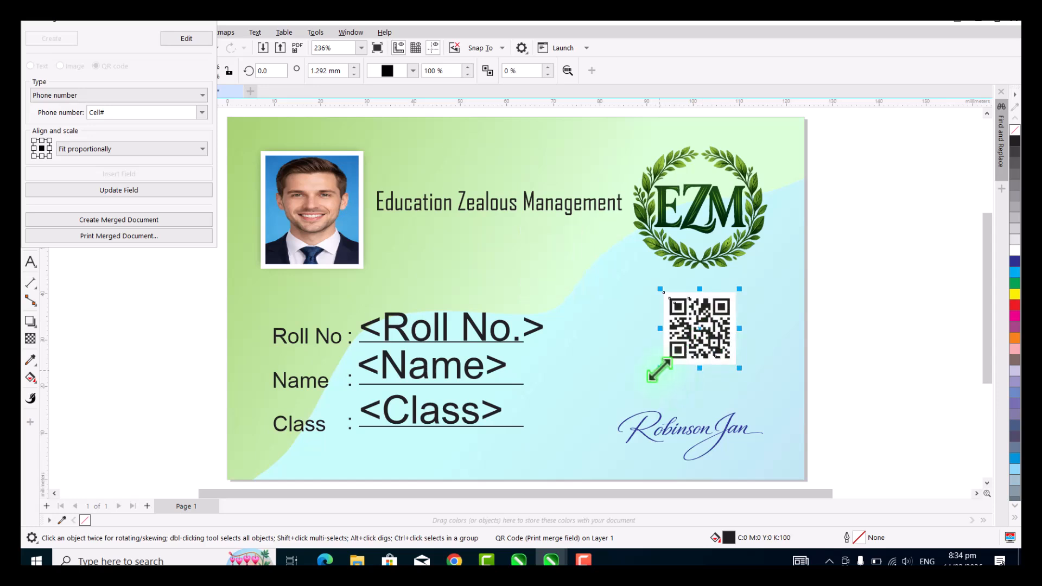
drag(652, 381, 647, 388)
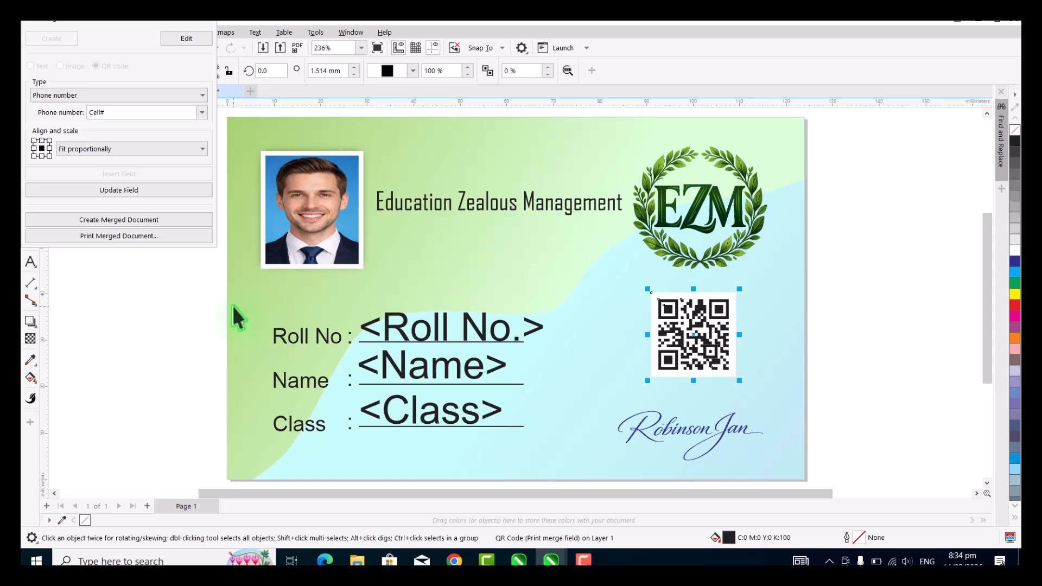
Step: Set the font size of the Roll No., Name and Class merge fields to 14 pt
click(390, 332)
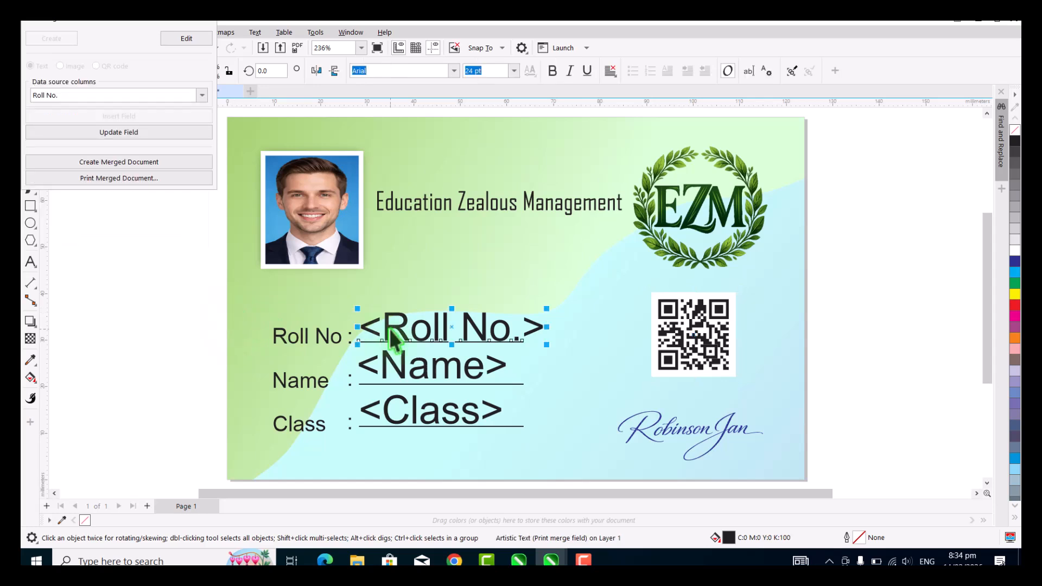
shift+click(394, 374)
shift+click(396, 411)
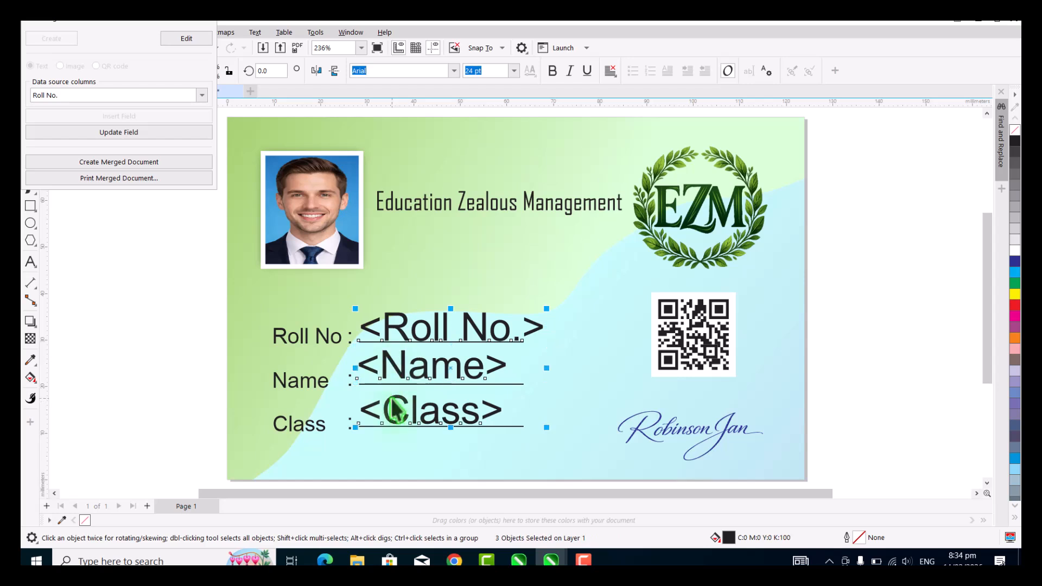
click(462, 72)
drag(484, 72, 456, 76)
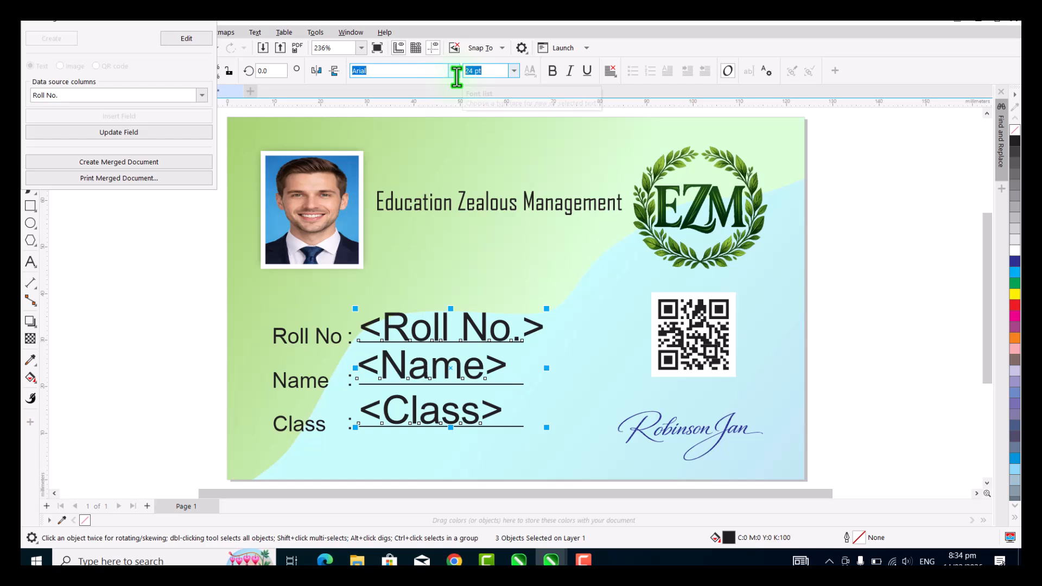
text(1)
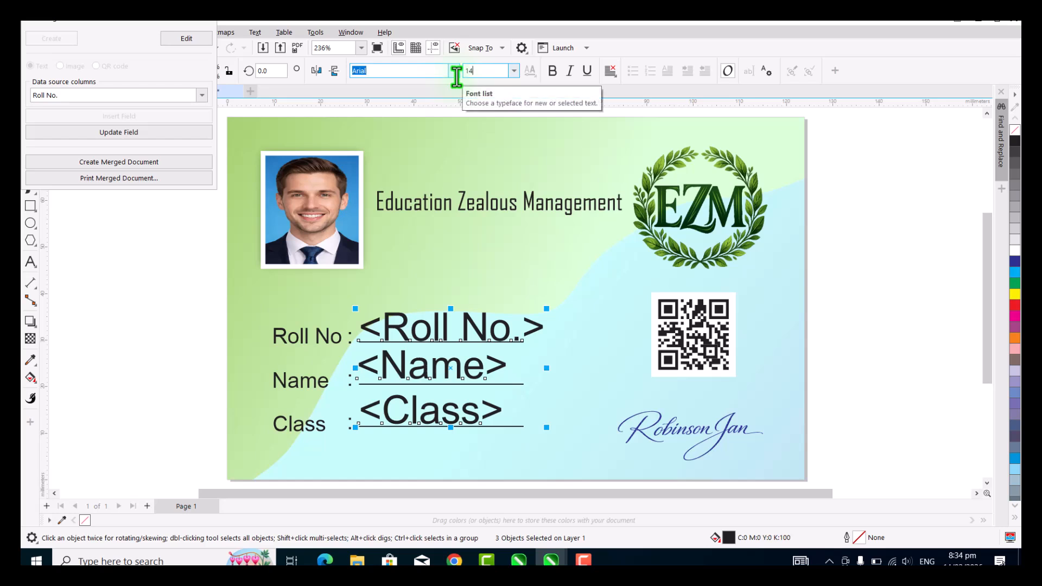
text(4)
key(Return)
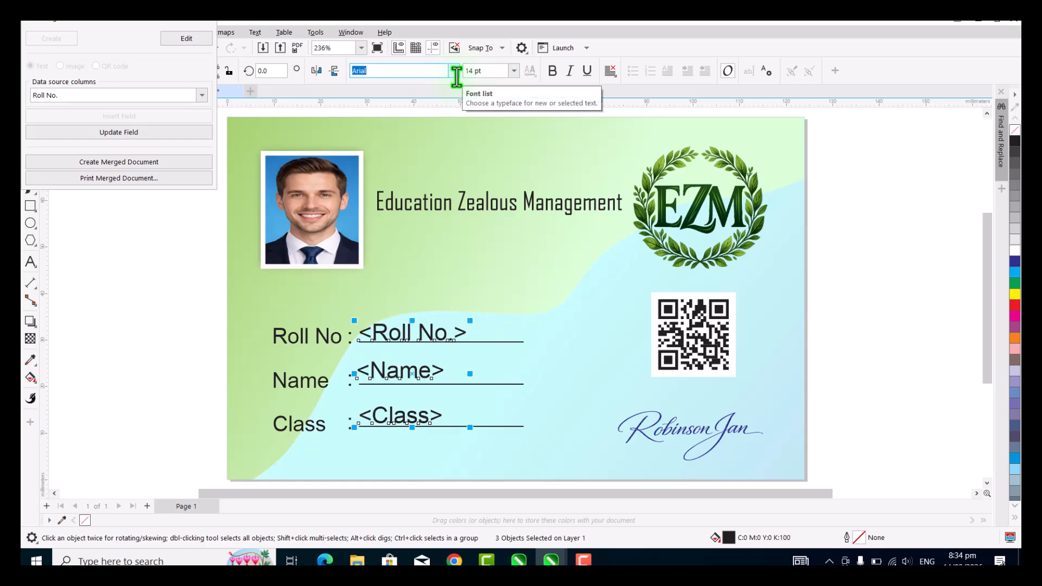
Step: Colour the three text merge fields blue and make them bold
click(1014, 262)
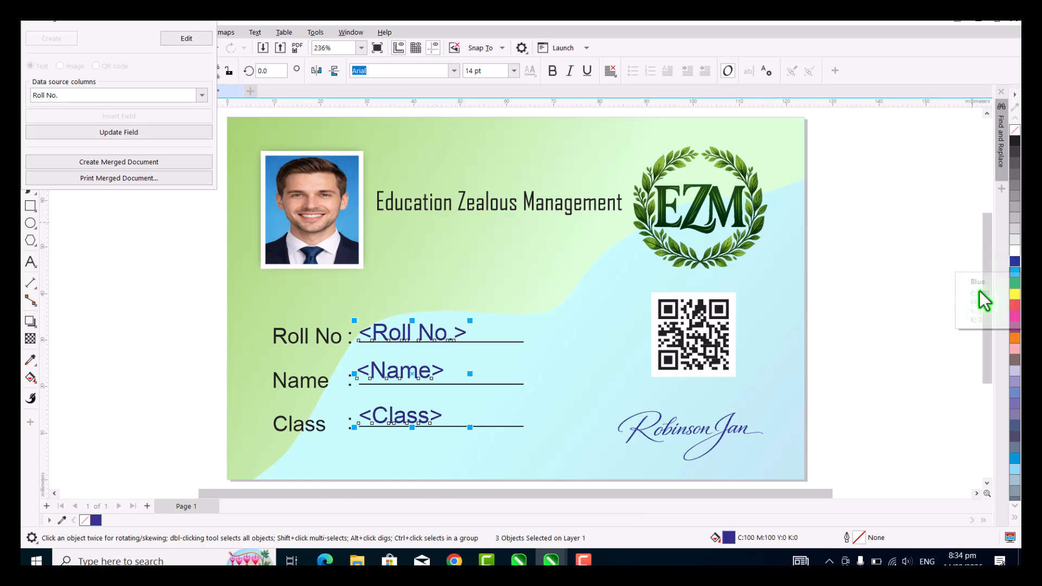
click(551, 71)
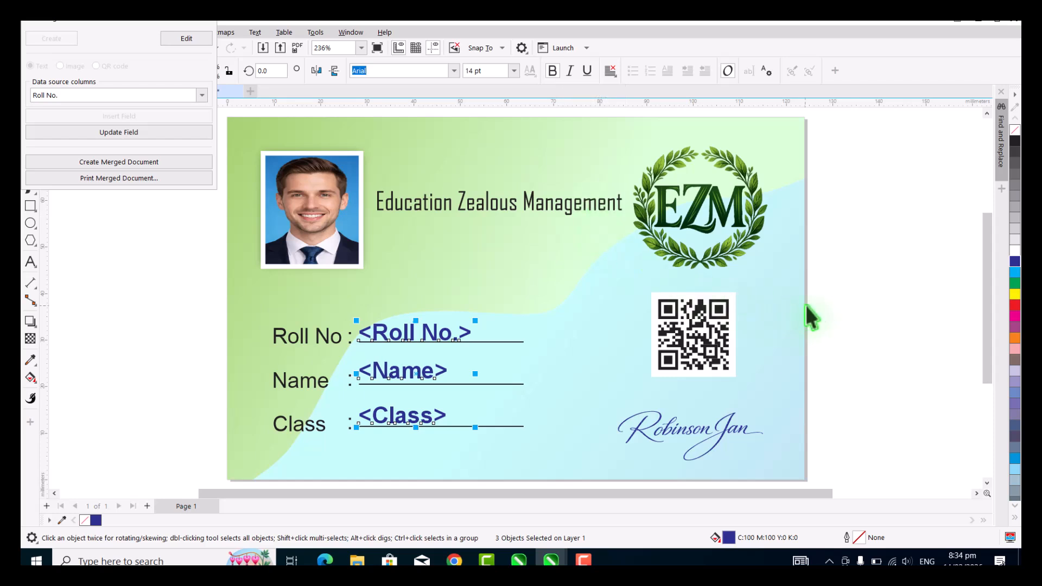
click(824, 304)
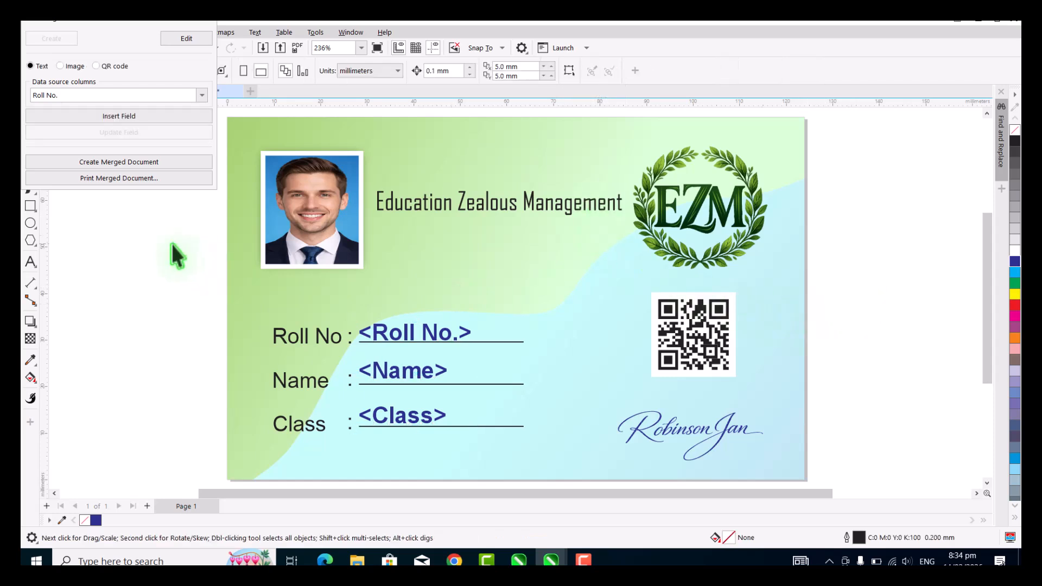
Step: Create the merged document and go through its cards up to page 4
click(122, 162)
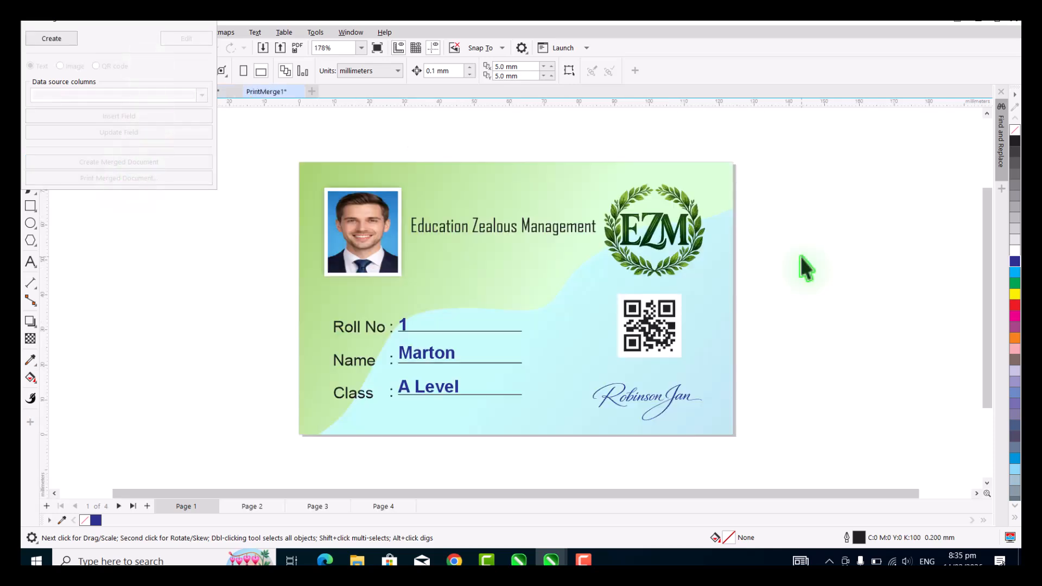
key(Page_Down)
key(Page_Down)
key(Page_Down)
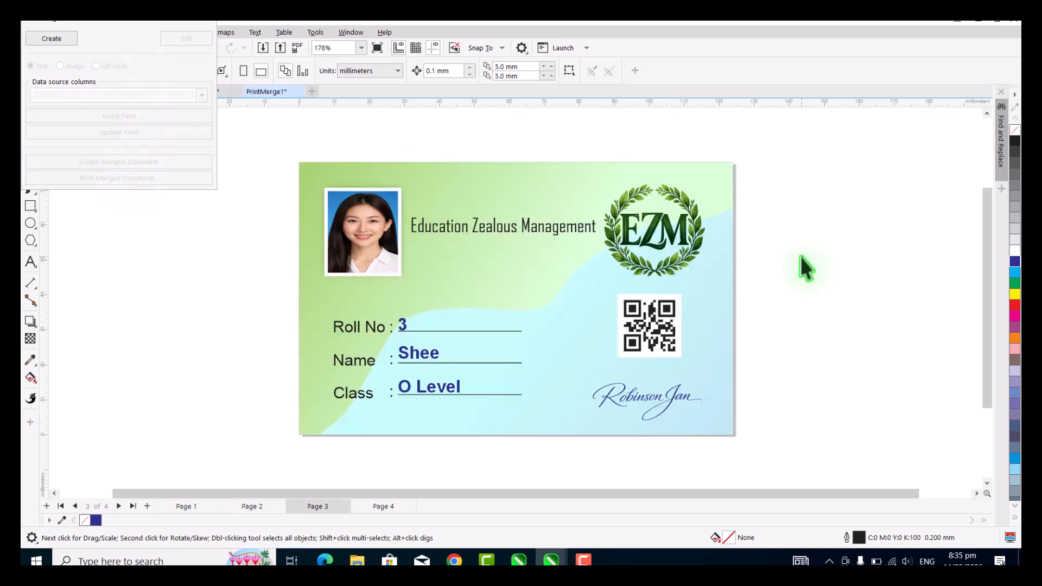
key(Page_Down)
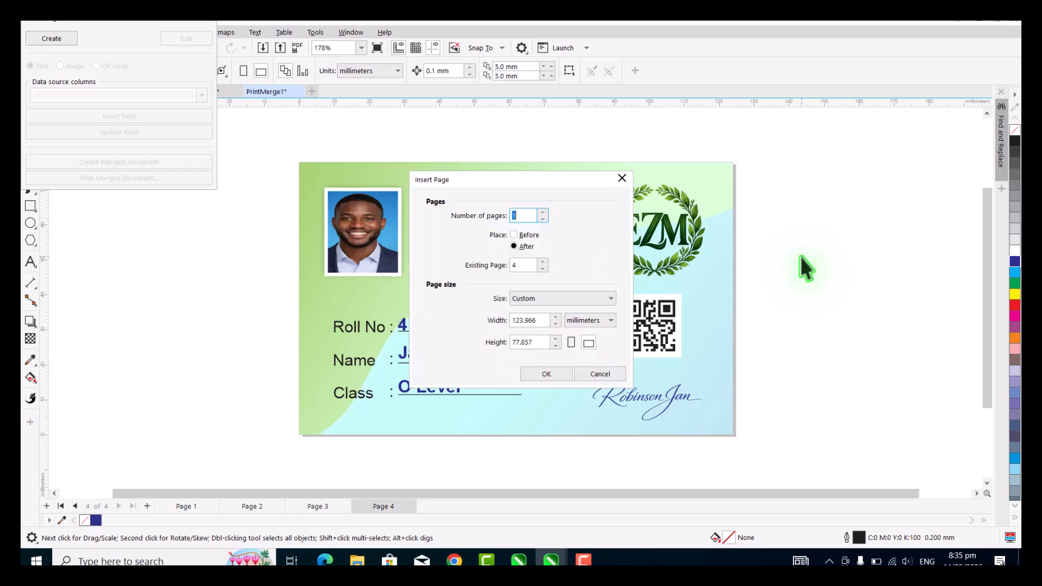
key(Escape)
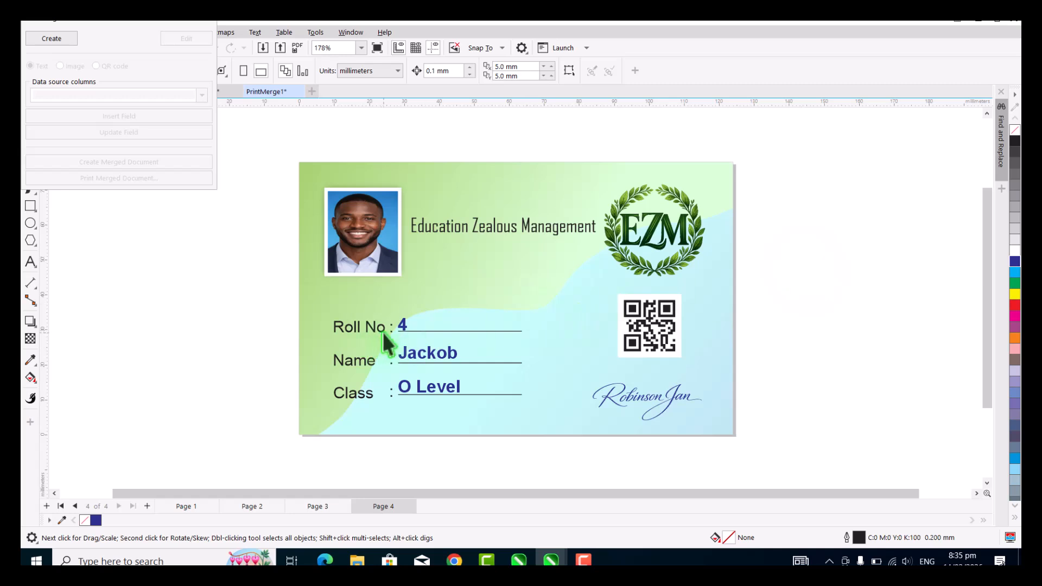
Step: Try to centre the roll number horizontally over the student's name on page 4
click(401, 322)
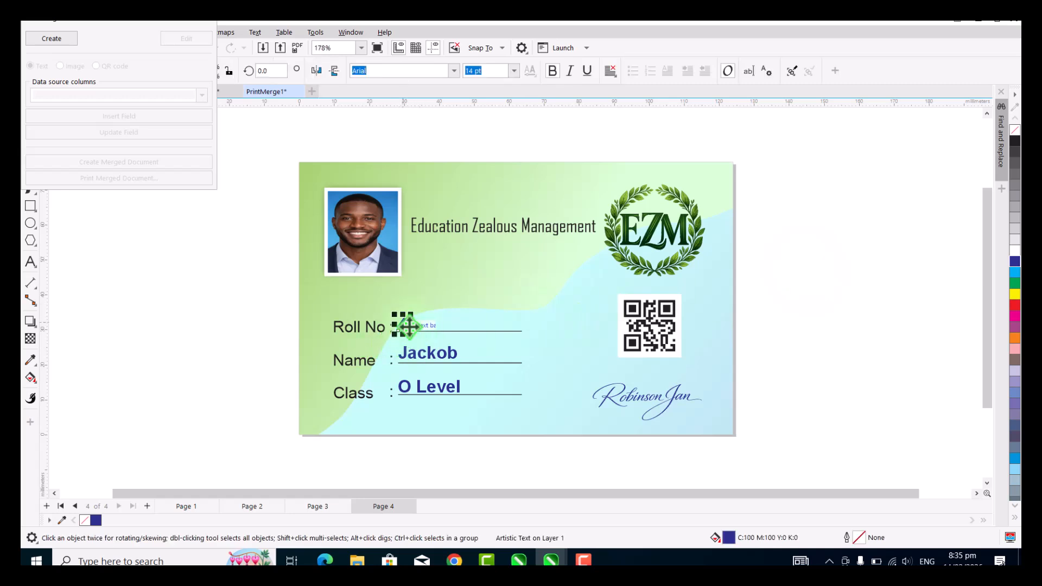
shift+click(428, 355)
key(c)
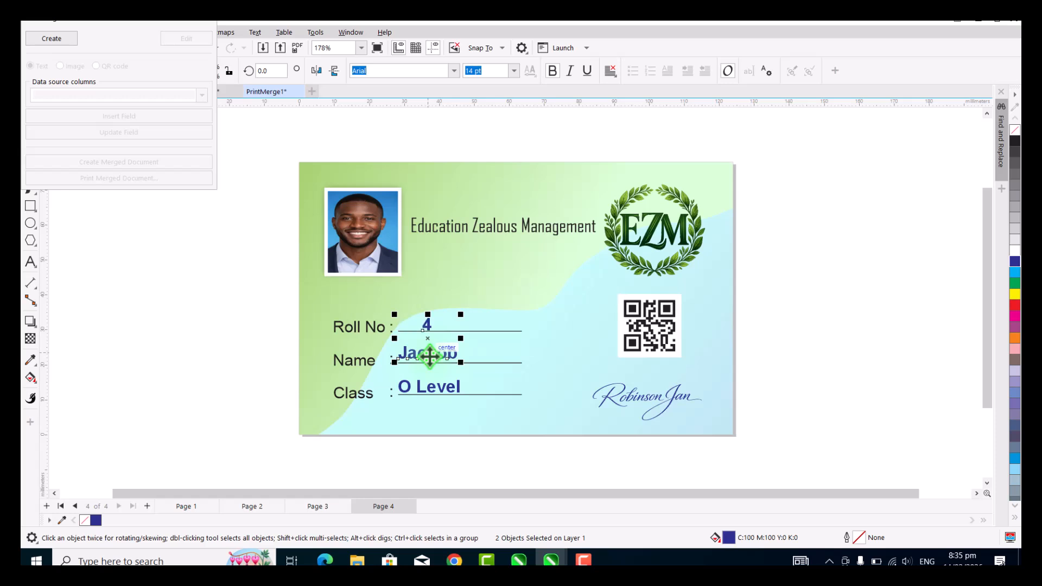
key(ctrl+z)
Step: Deselect everything and close the Print Merge controls to reveal the whole workspace
click(774, 288)
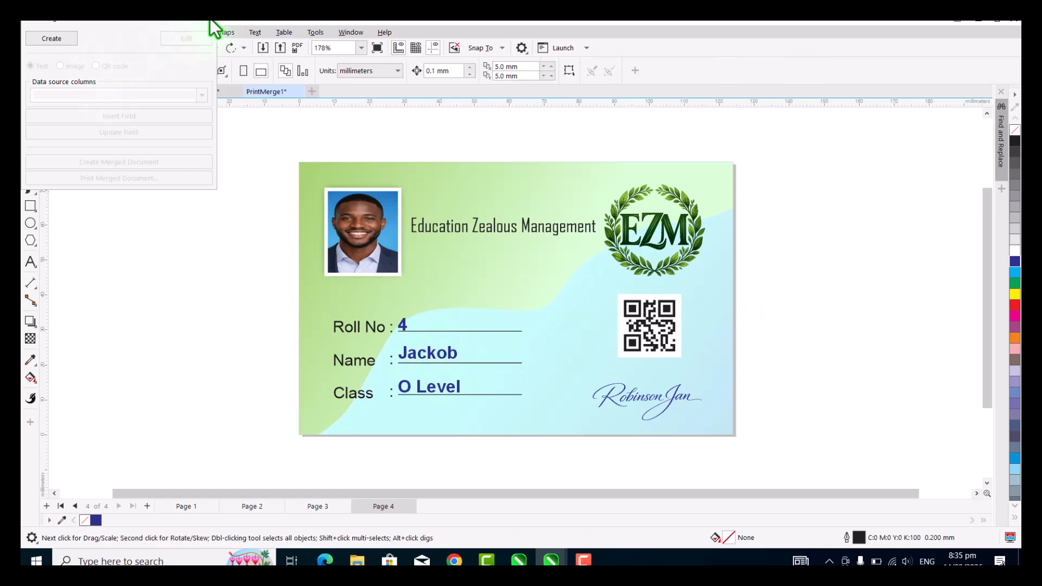
click(210, 19)
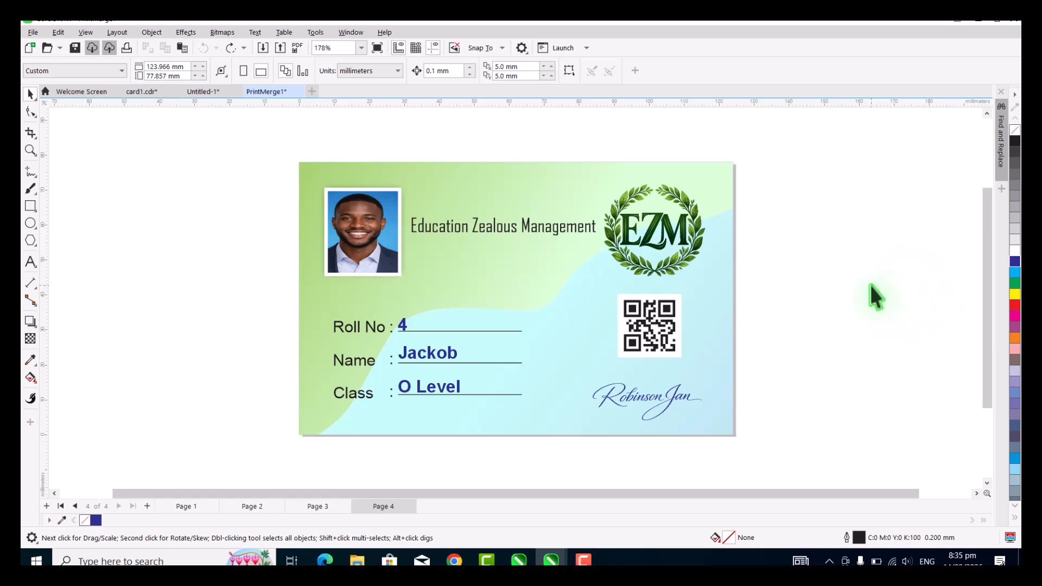